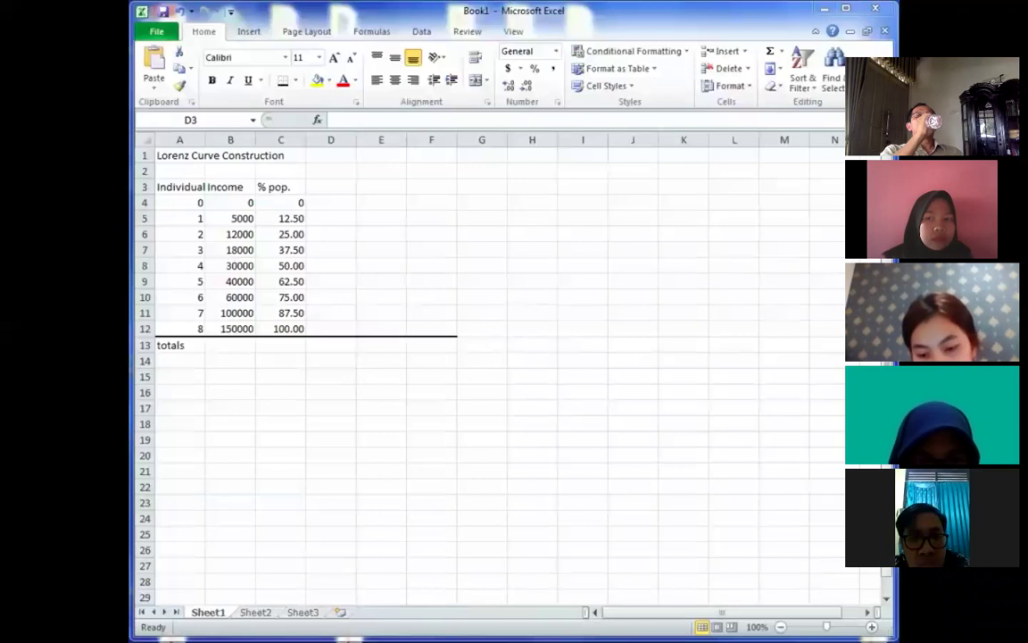
- Total the incomes of individuals 1 to 8 in B13 with the formula =sum(B5:B12)
left_click(331, 187)
left_click(230, 345)
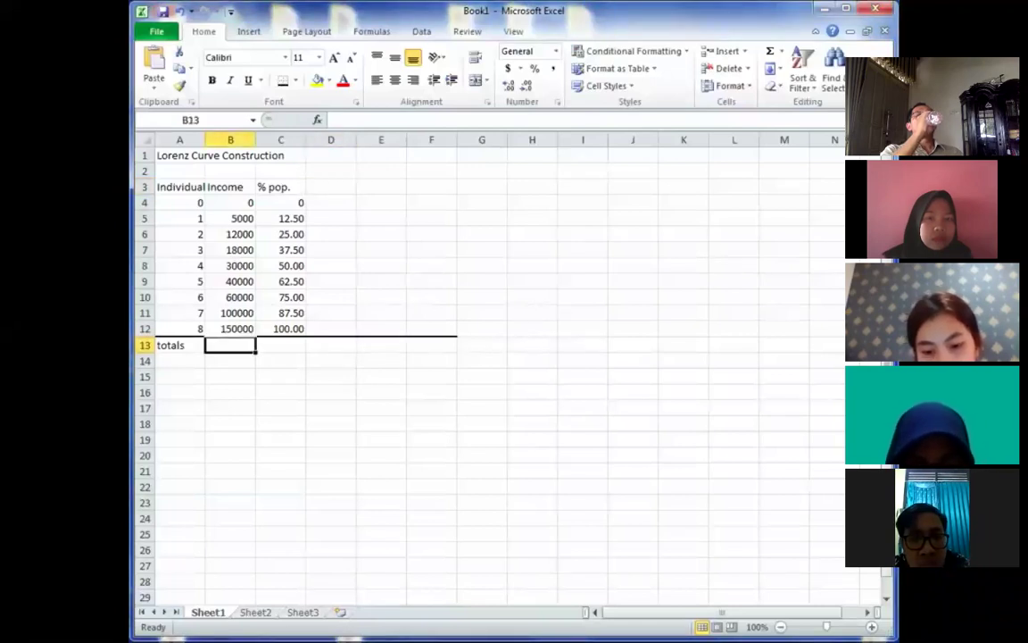
type("=sum(")
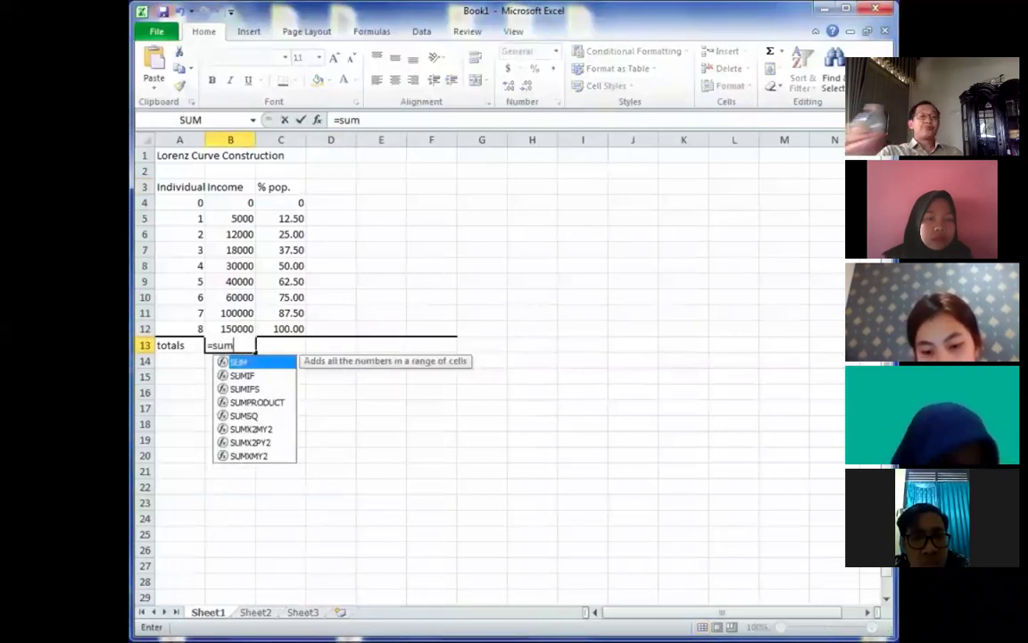
key("Up")
key("Up")
key("Up")
key("Up")
key("Up")
key("Up")
key("Up")
key("Up")
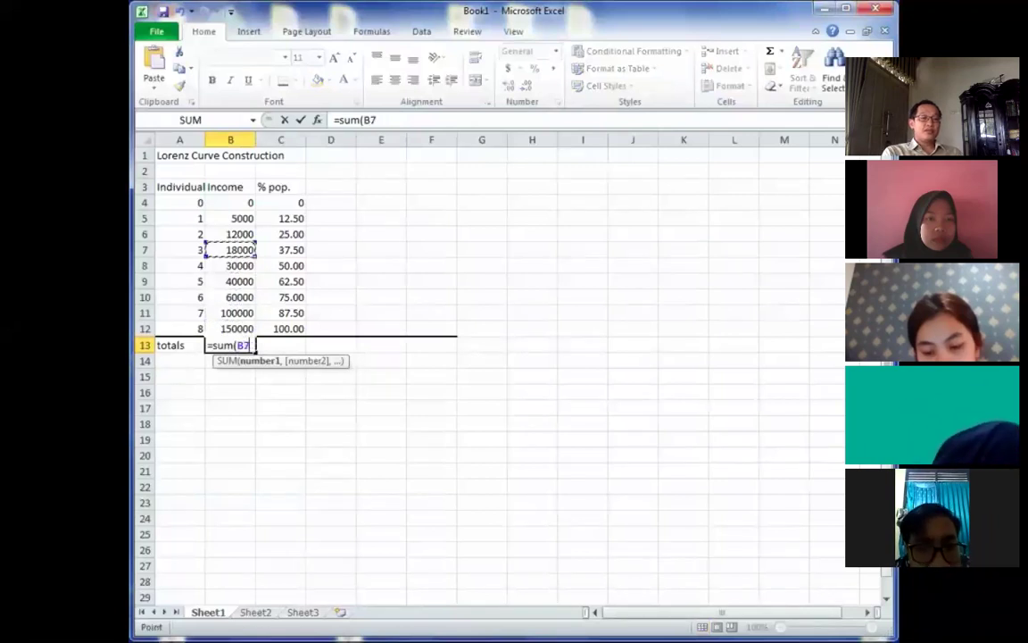
key("F8")
key("Down")
key("Down")
key("Down")
key("Down")
key("Down")
key("Down")
key("Down")
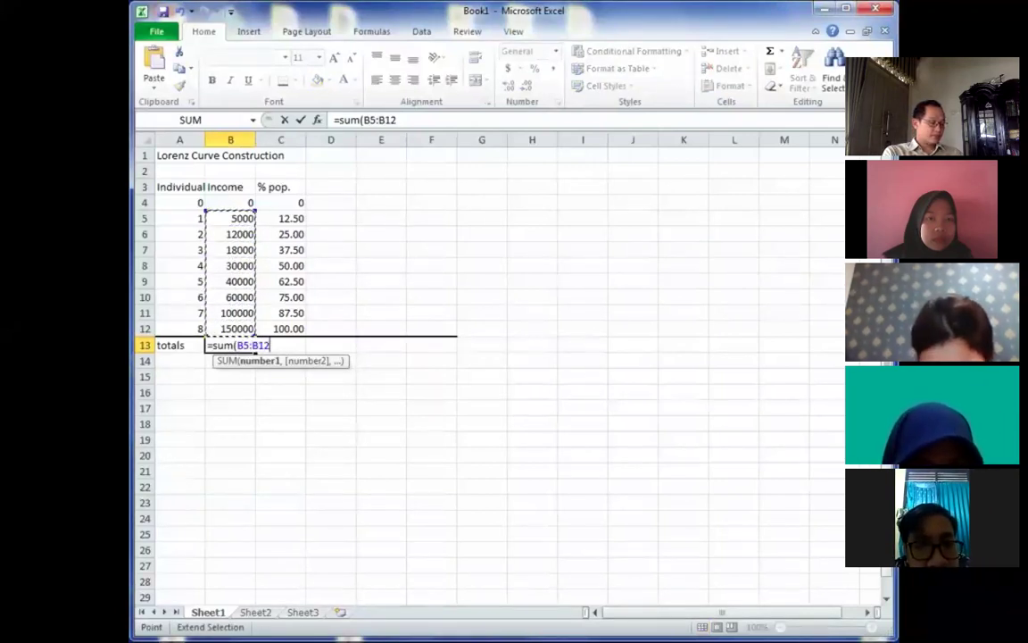
key("Return")
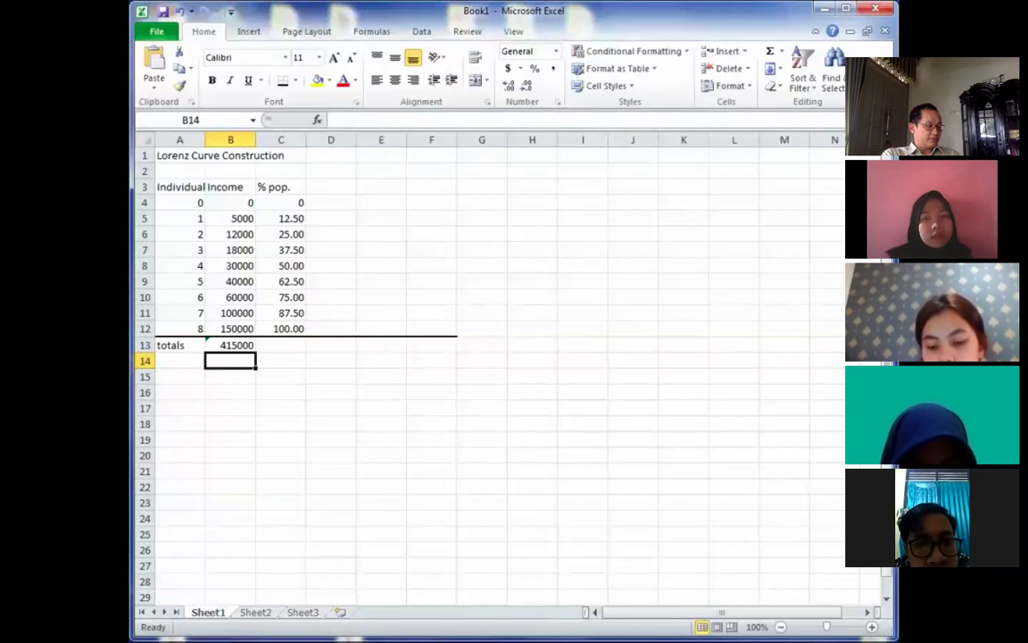
- Clear the % pop. values in C4:C12 and enter 0 as the starting value in C4
left_click_drag(281, 202, 281, 328)
key("Delete")
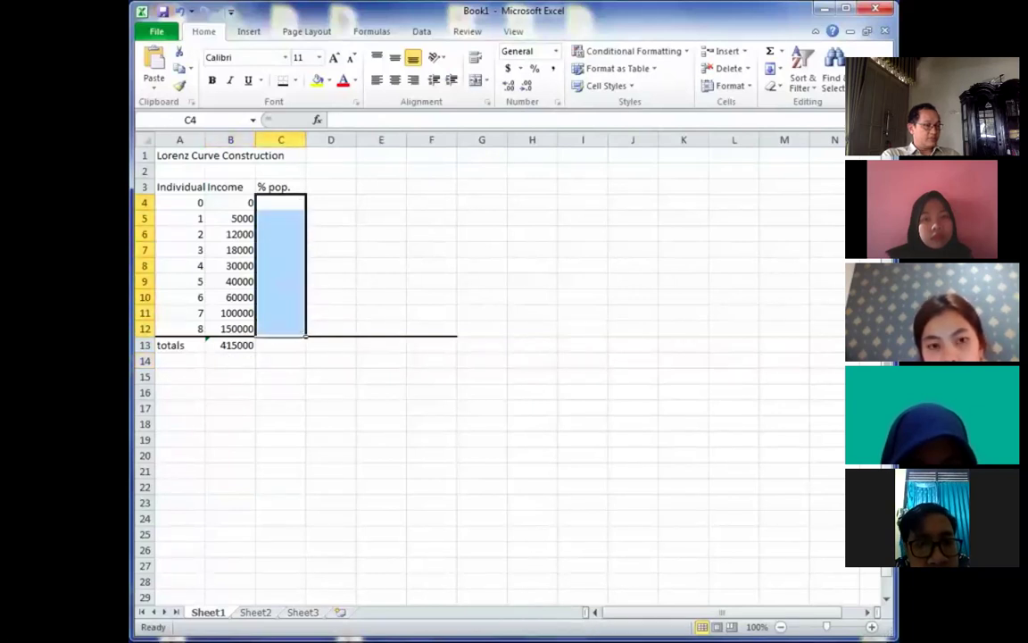
left_click(381, 281)
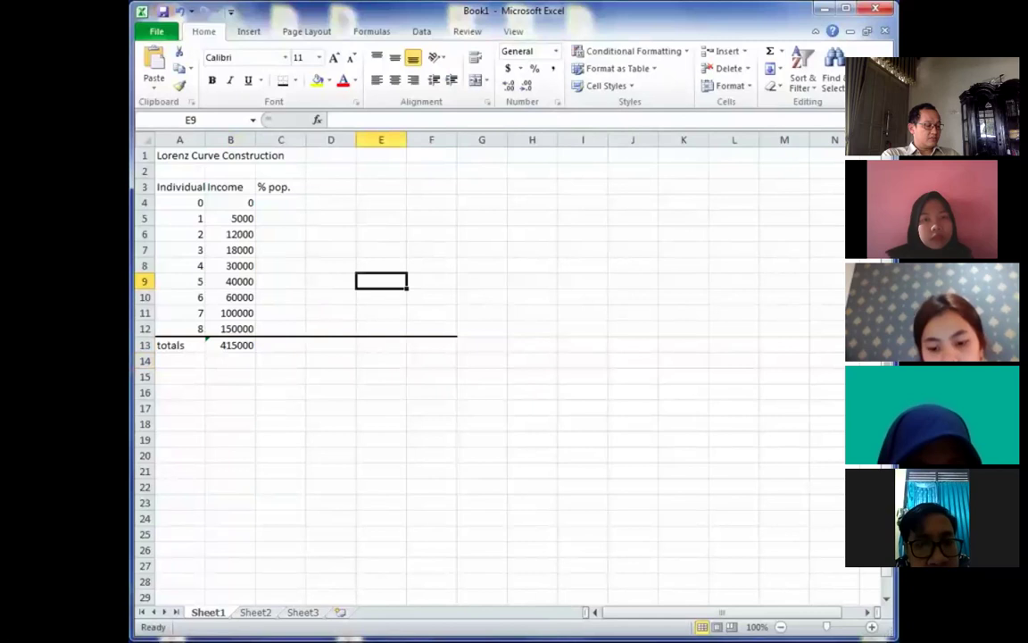
left_click(280, 203)
type("0")
key("Return")
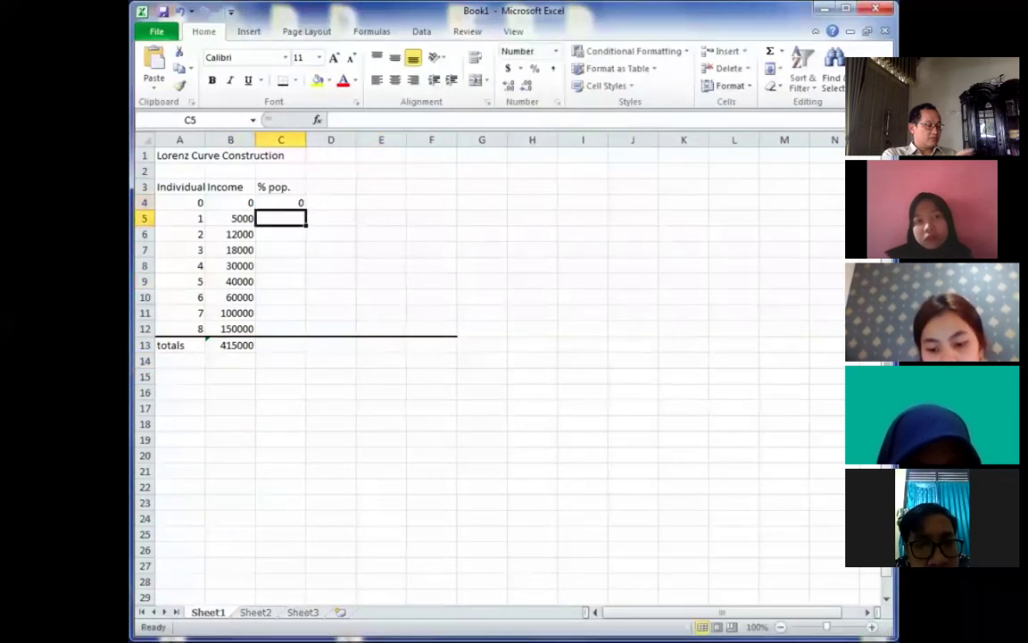
left_click(280, 202)
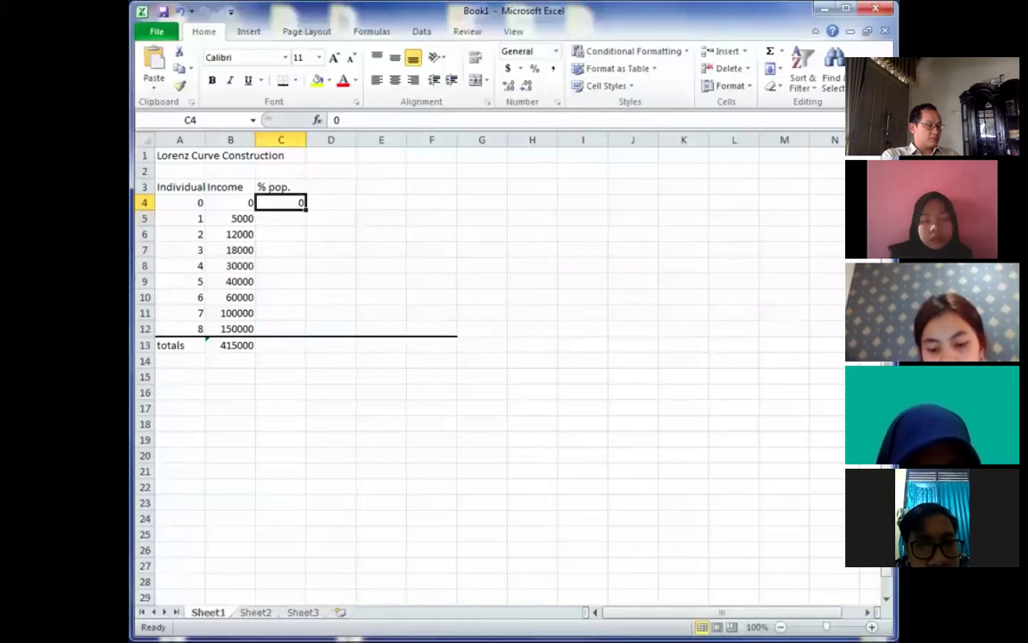
- Calculate the first individual's population percentage in C5 with the formula =A5/$A$12*100
left_click(281, 218)
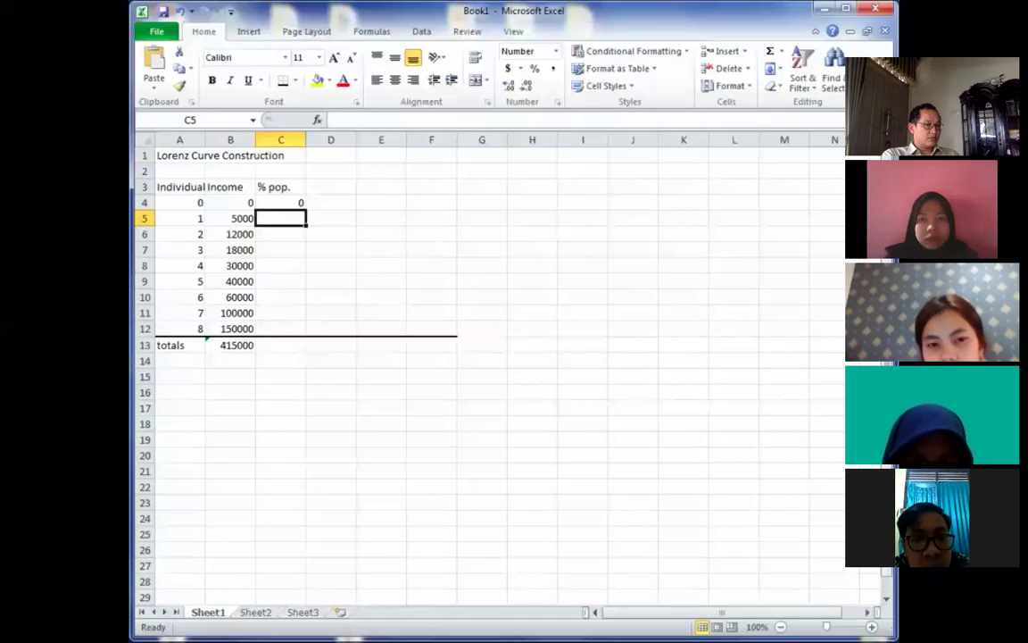
type("=")
key("Left")
key("Left")
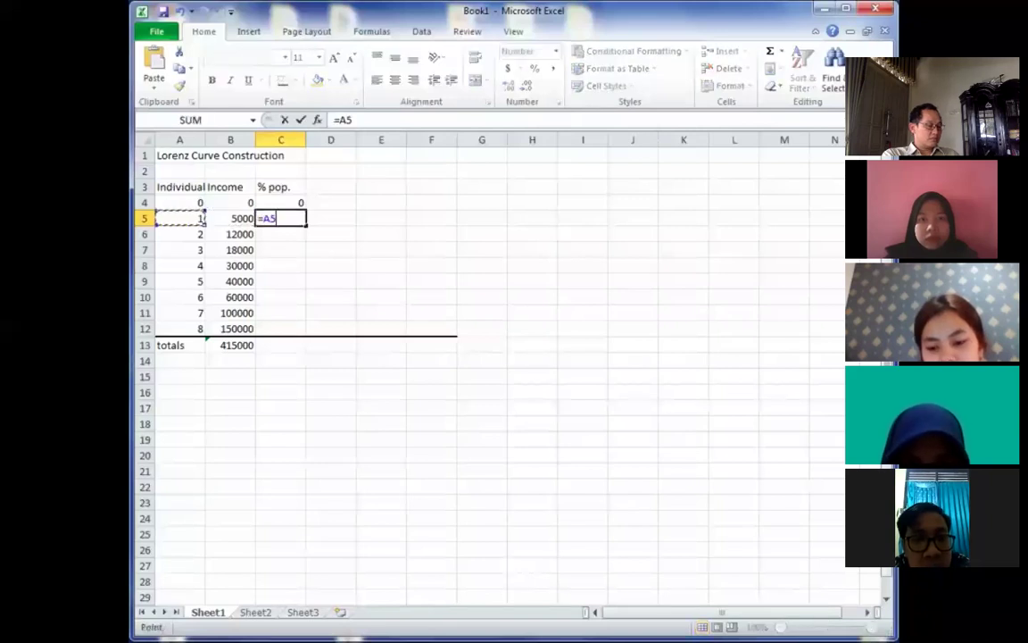
type("/")
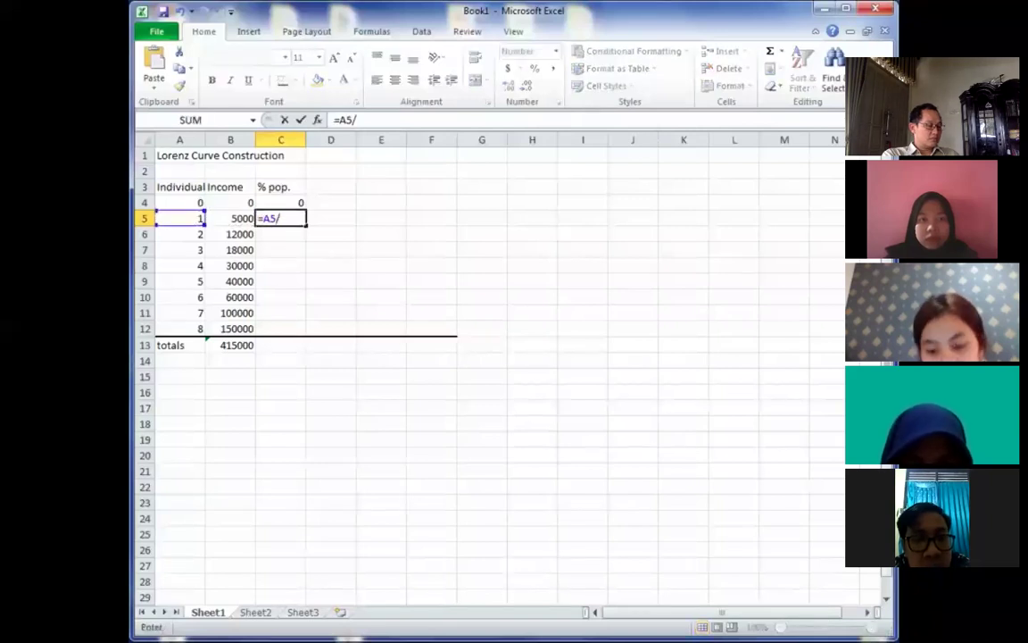
left_click(196, 217)
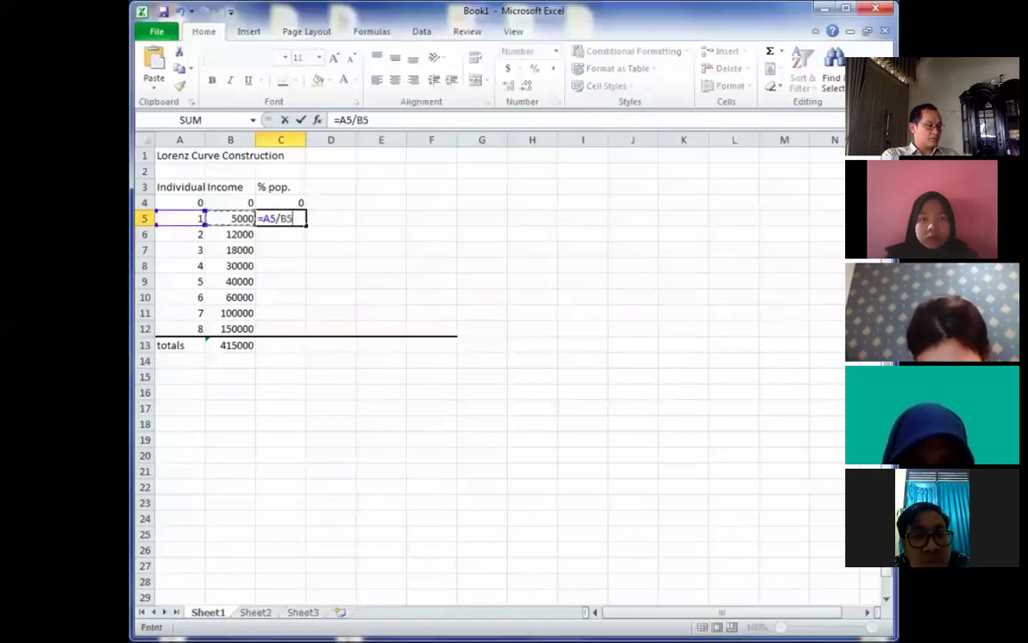
key("Down")
key("Down")
key("Down")
key("Down")
key("Down")
key("Down")
key("Down")
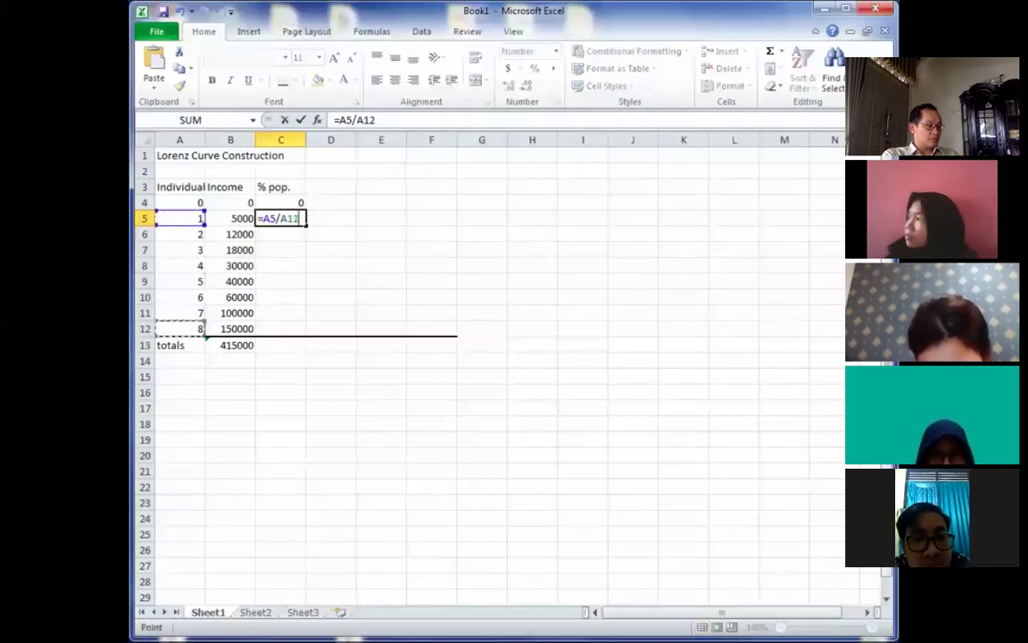
key("F4")
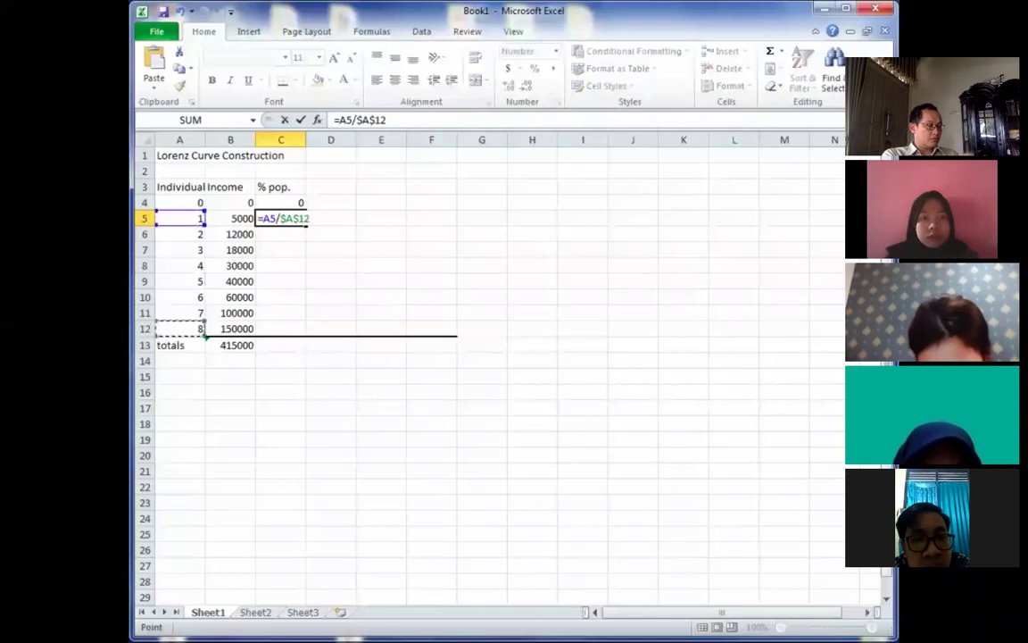
type("*100")
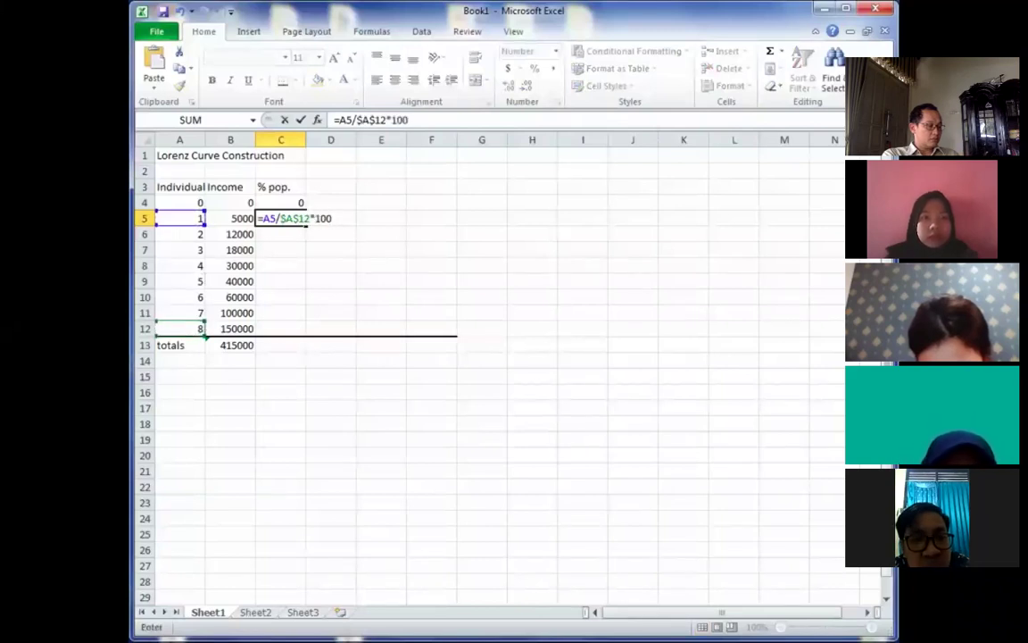
key("Return")
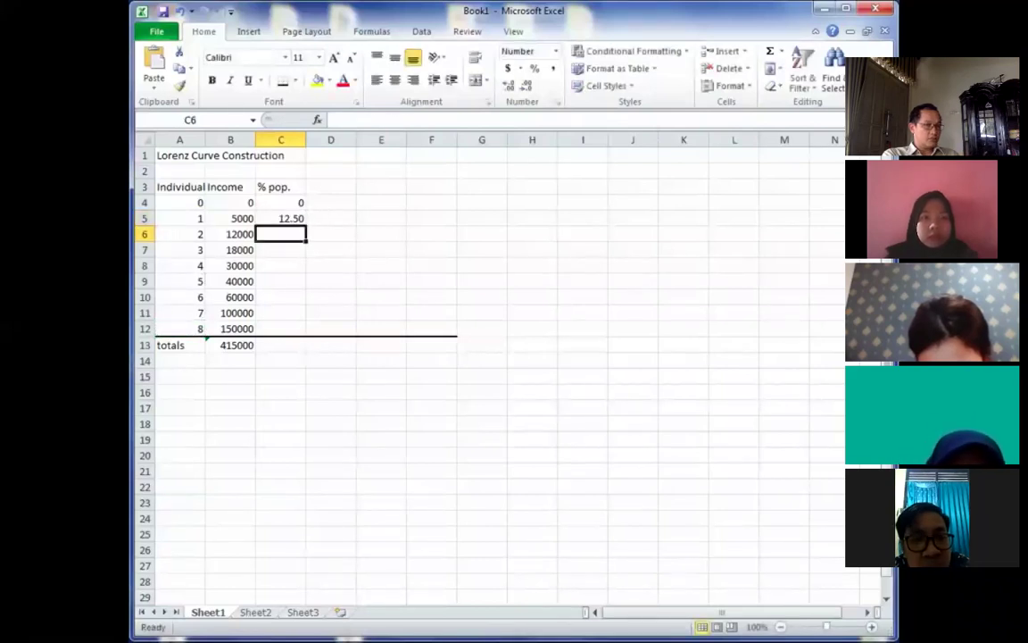
- Fill the % pop. formula from C5 down to C12 and check the copied formula in C12
left_click(280, 219)
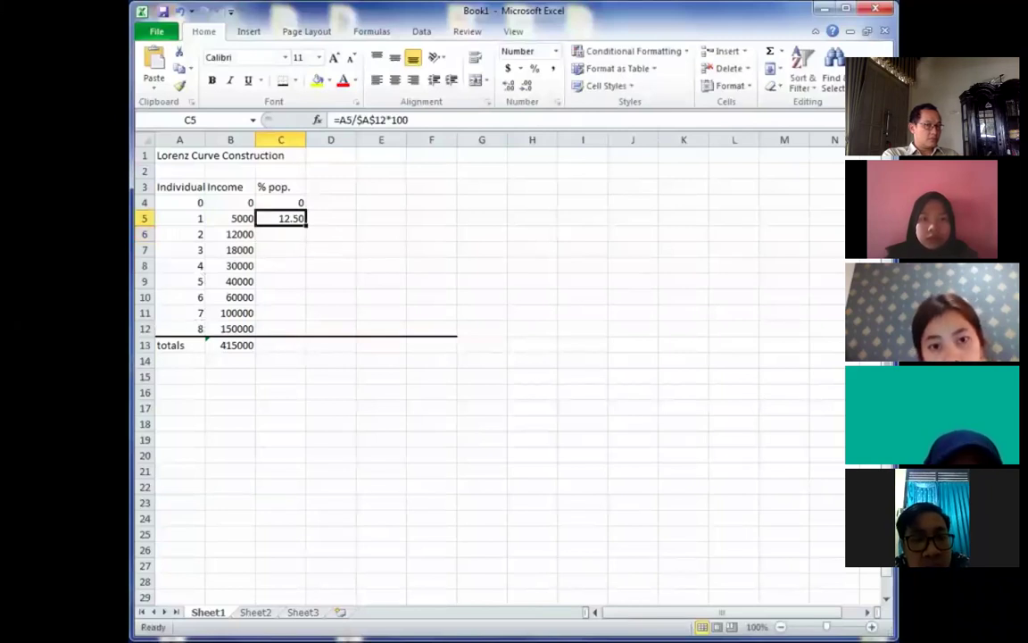
left_click_drag(306, 225, 294, 235)
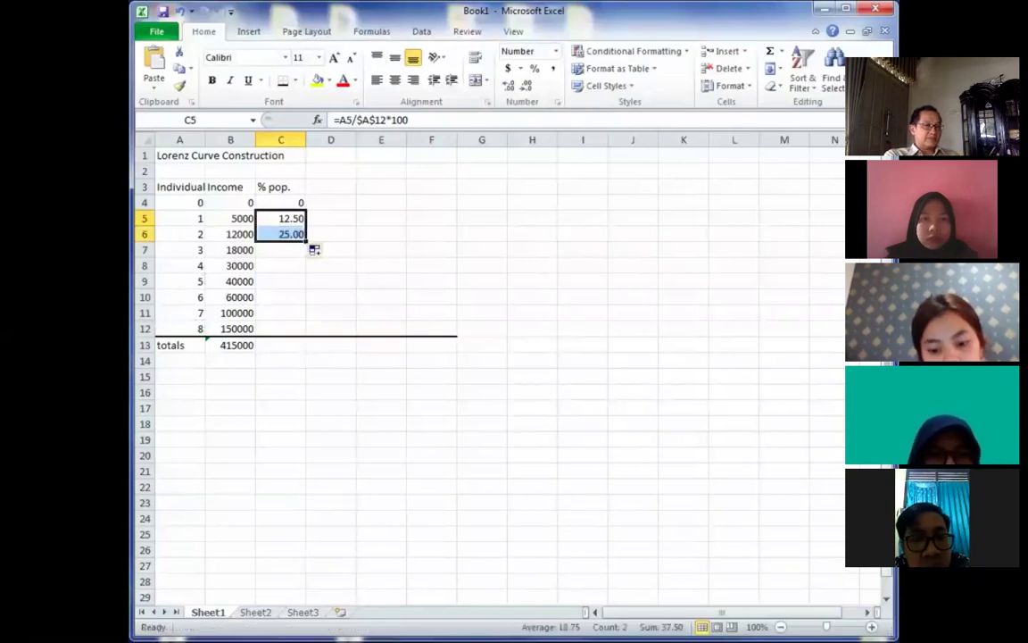
left_click_drag(306, 241, 295, 332)
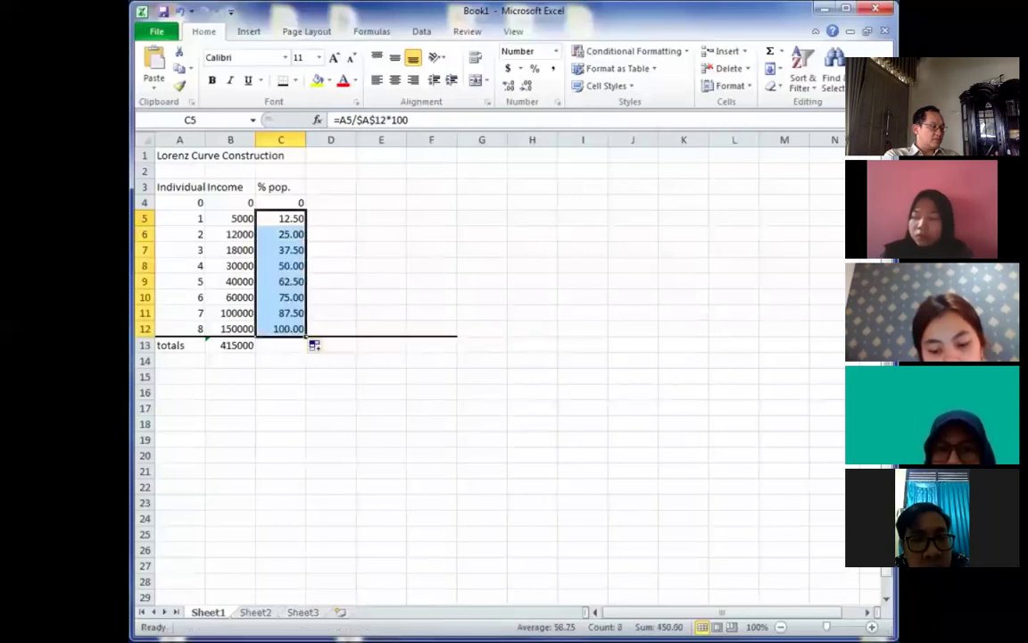
left_click(481, 313)
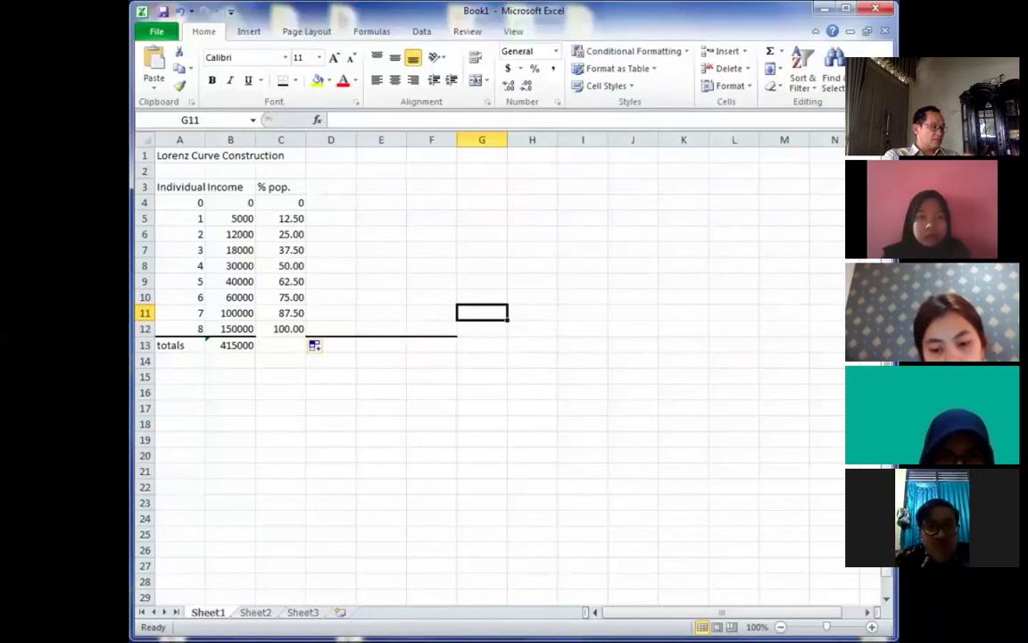
left_click(281, 330)
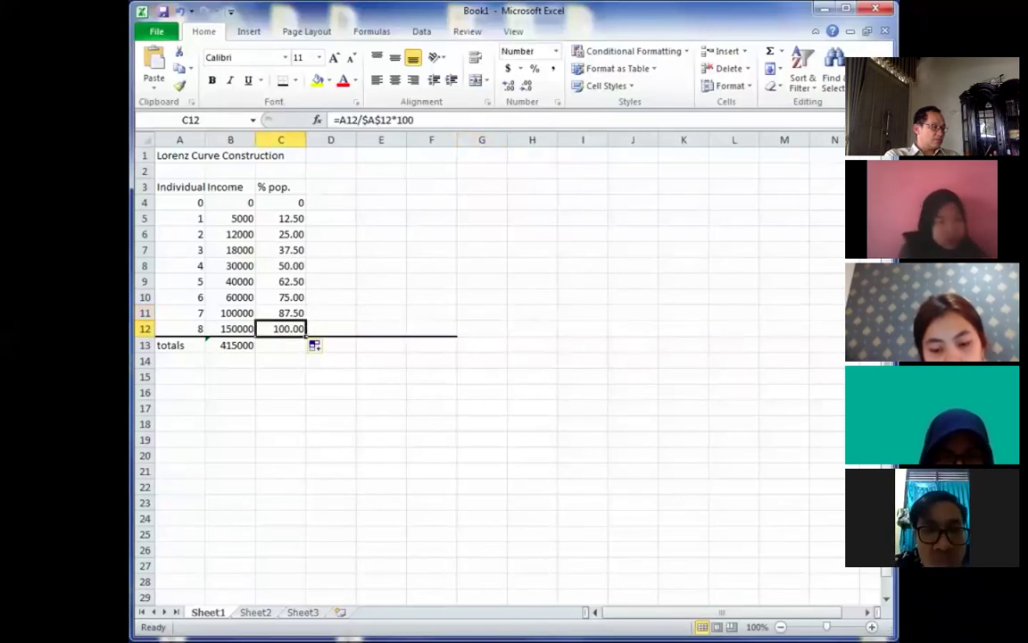
left_click(632, 329)
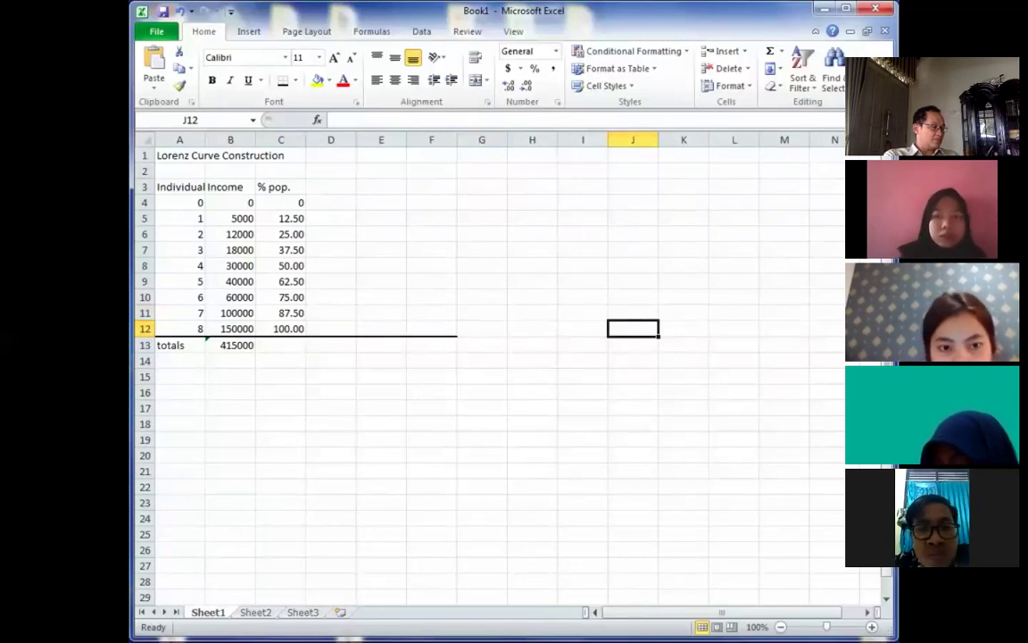
- Add the column heading "% inc" in D3 and enter 0 as its starting value in D4
left_click(331, 186)
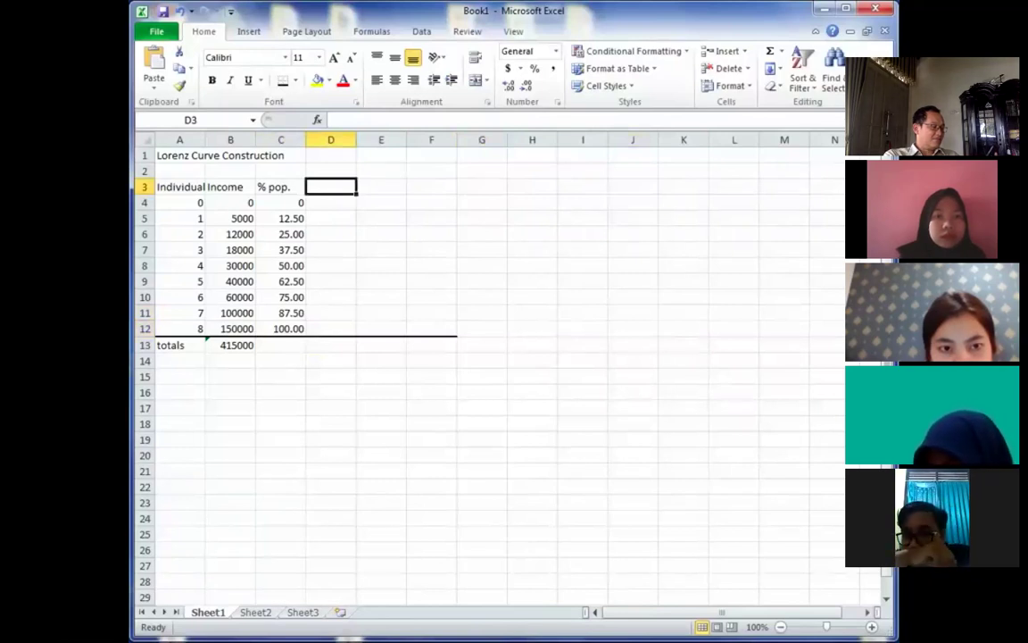
type("% inc")
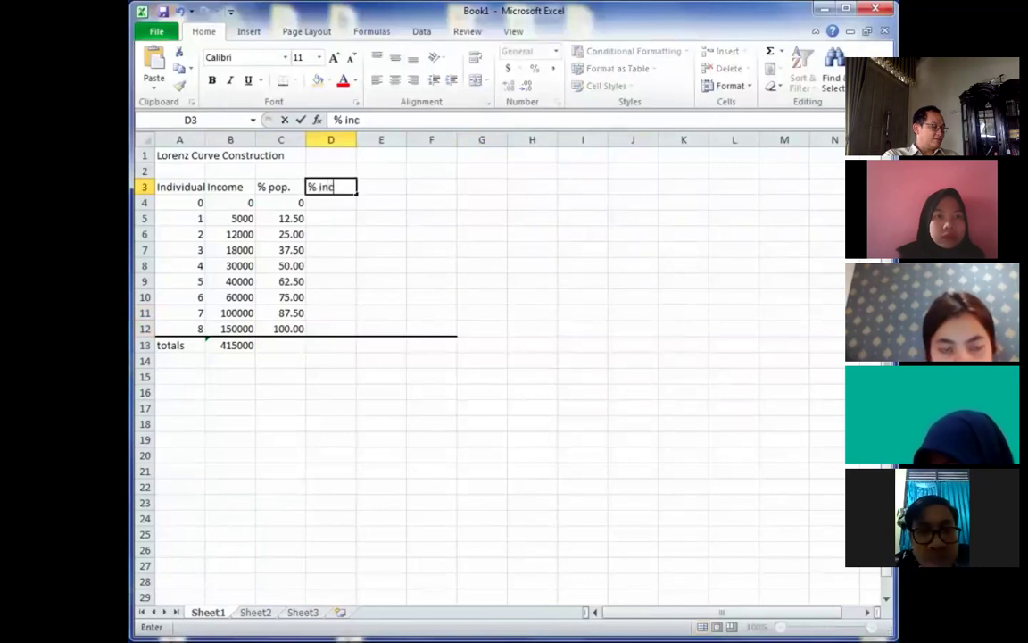
key("Return")
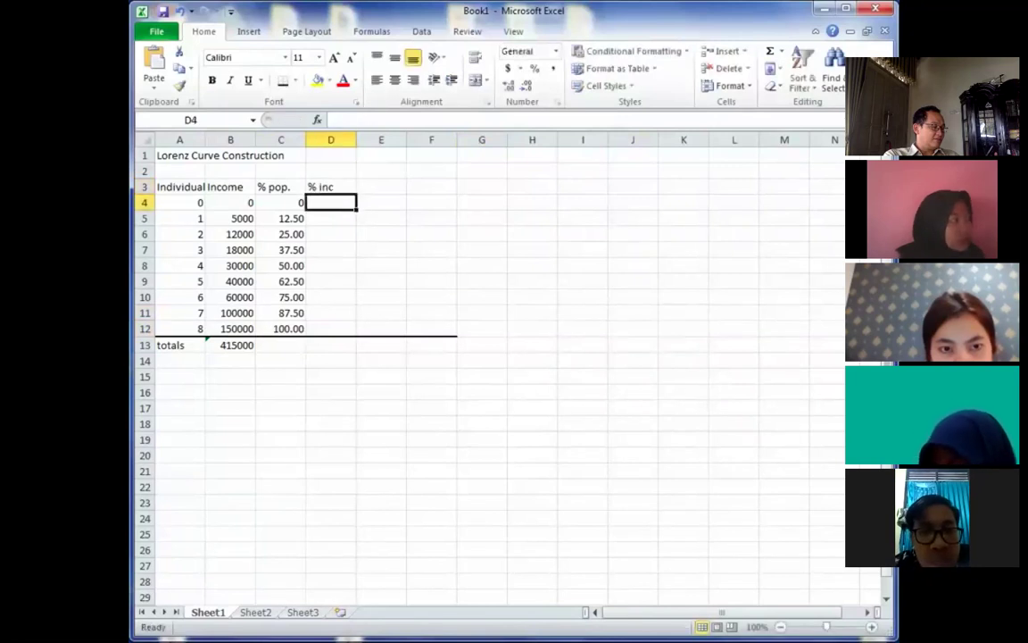
type("0")
key("Return")
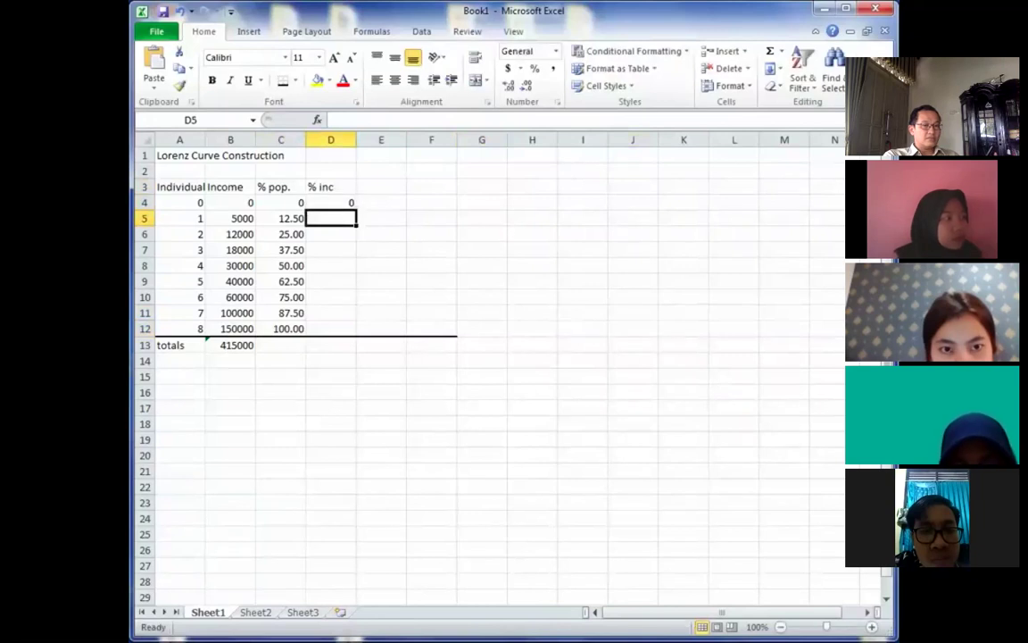
- Calculate the first individual's income percentage in D5 with the formula =B5/$B$13*100
key("Left")
key("Left")
key("Left")
key("Right")
key("Right")
key("Right")
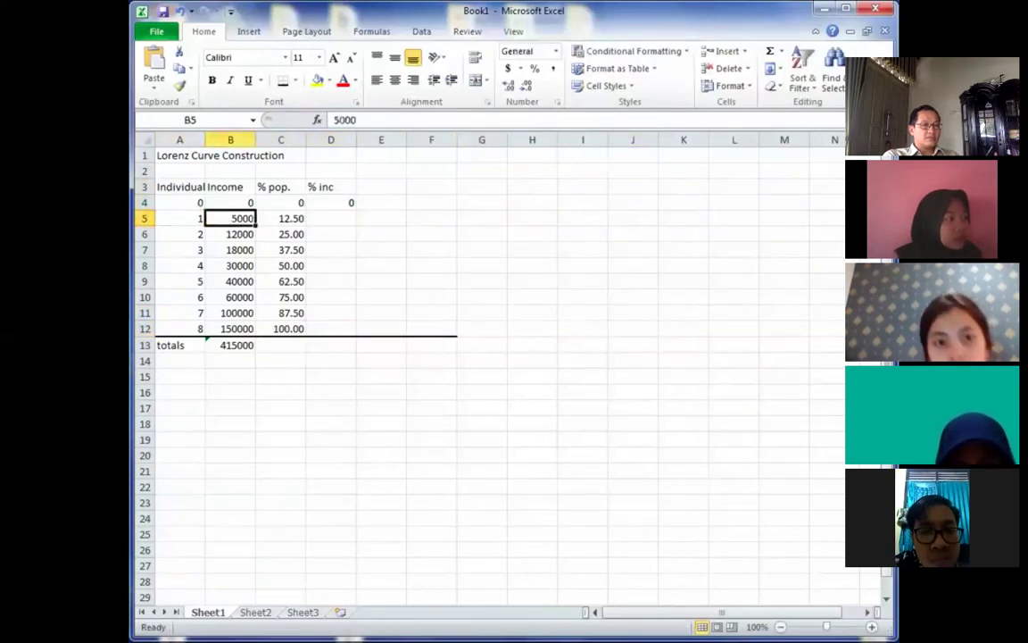
type("=")
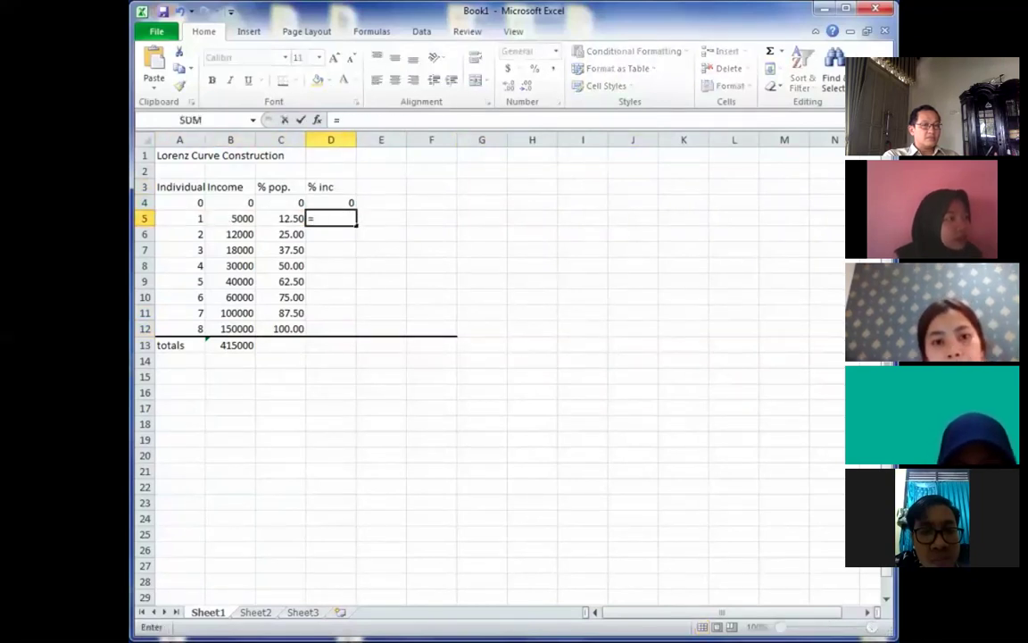
left_click(230, 218)
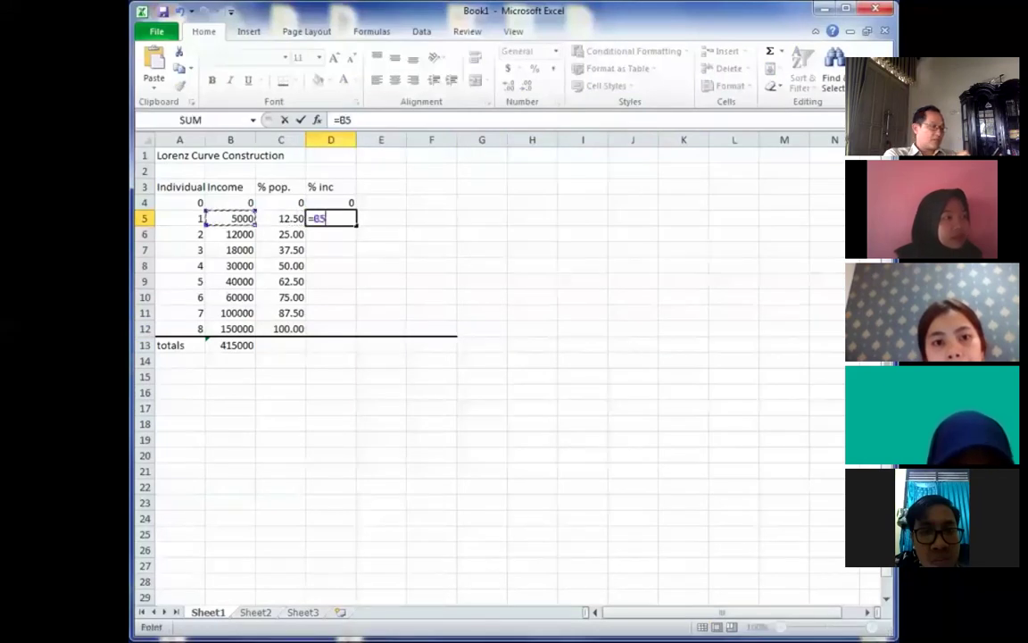
type("/")
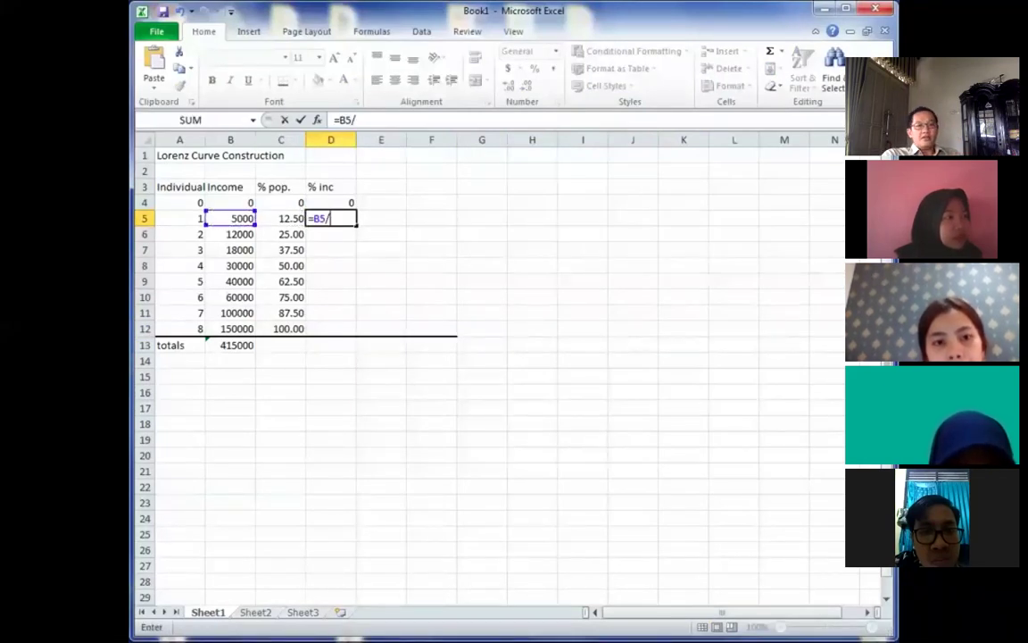
key("Left")
key("Left")
key("Down")
key("Down")
key("Down")
key("Down")
key("Down")
key("Down")
key("Down")
key("Down")
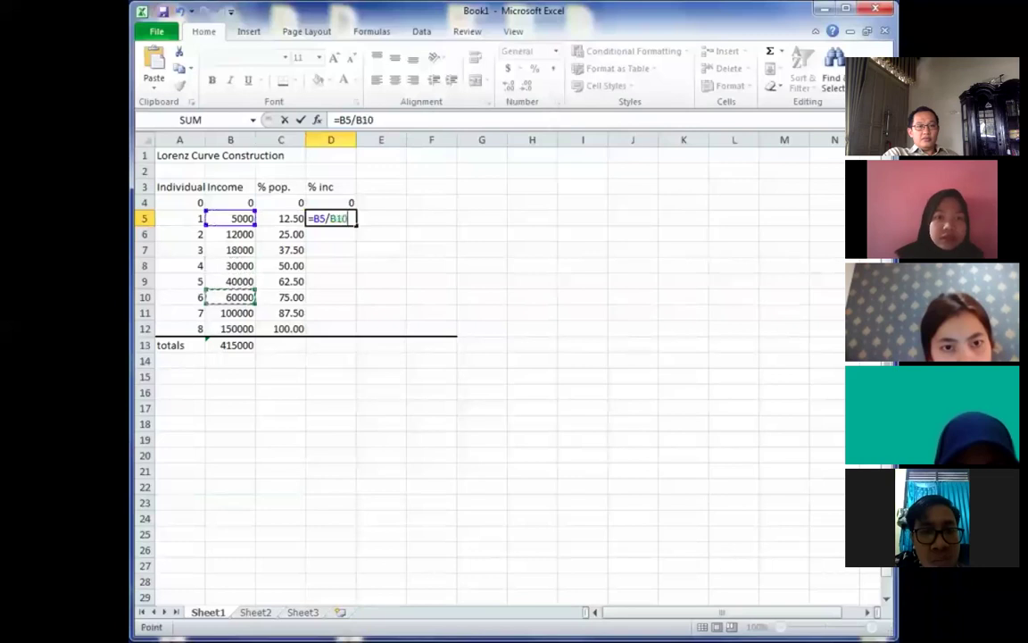
key("F4")
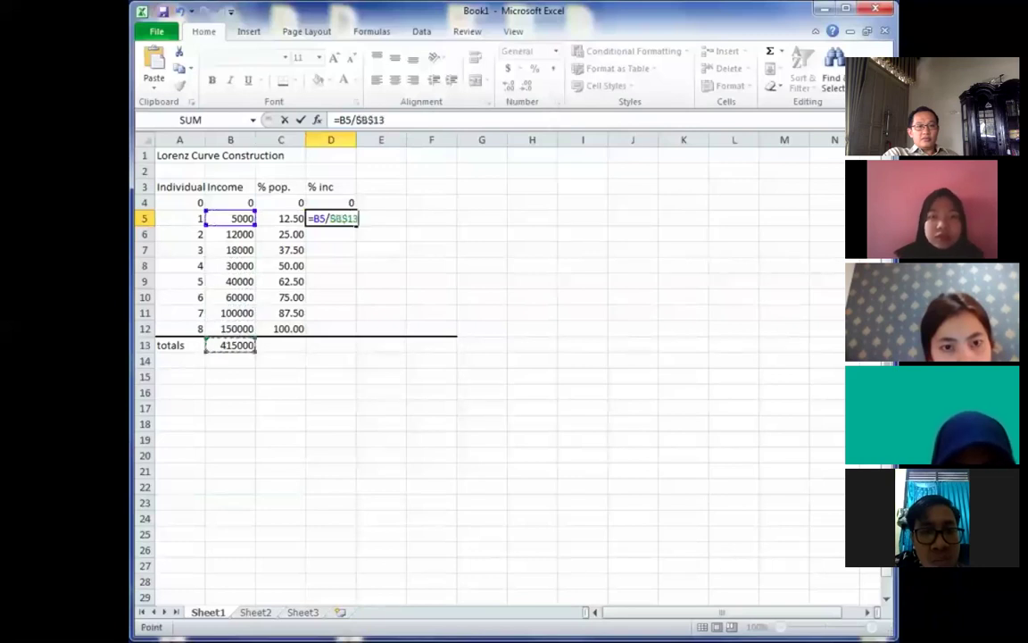
type("*")
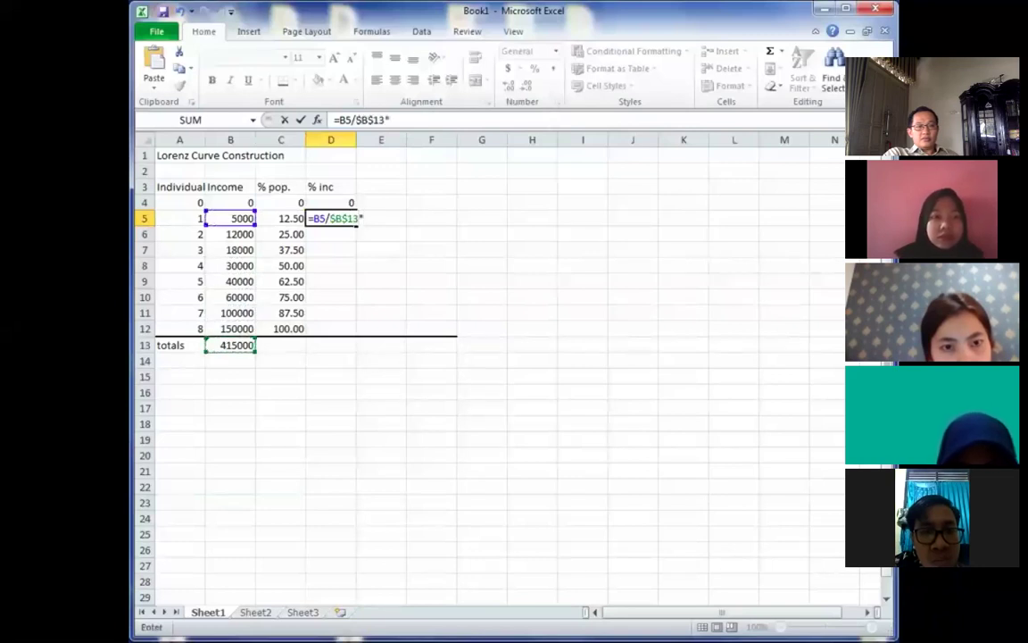
type("100")
key("Return")
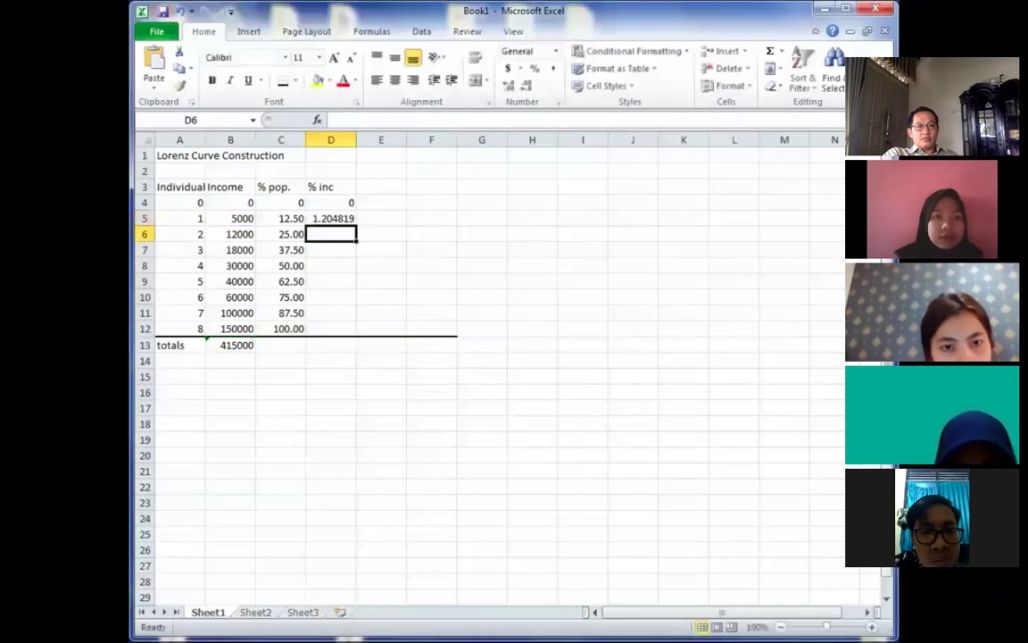
- Fill the % inc formula from D5 down to D12 and restore the bottom border under D12
left_click(331, 218)
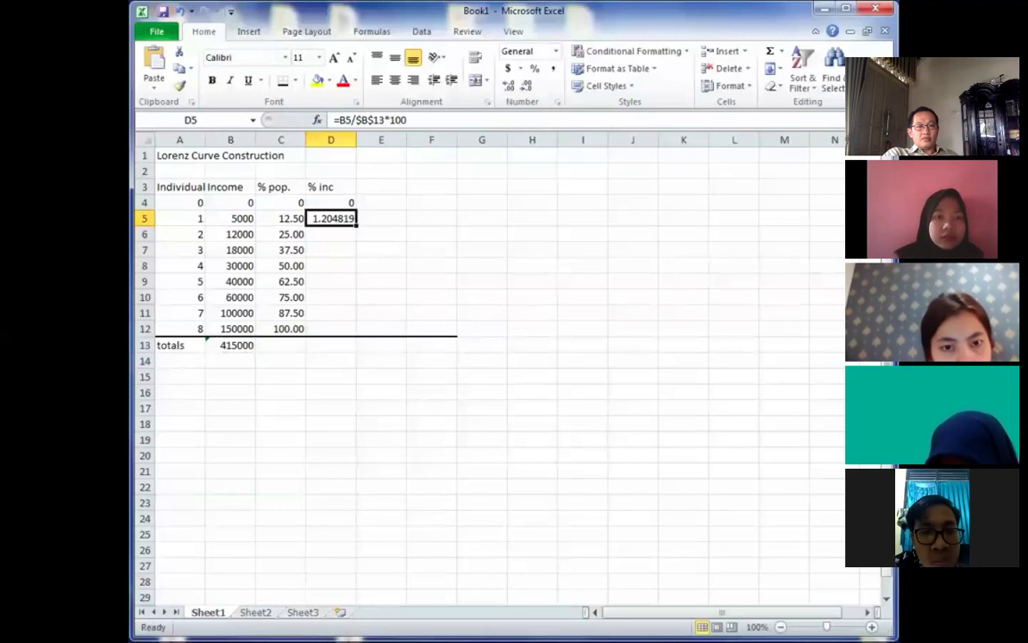
left_click_drag(356, 226, 349, 236)
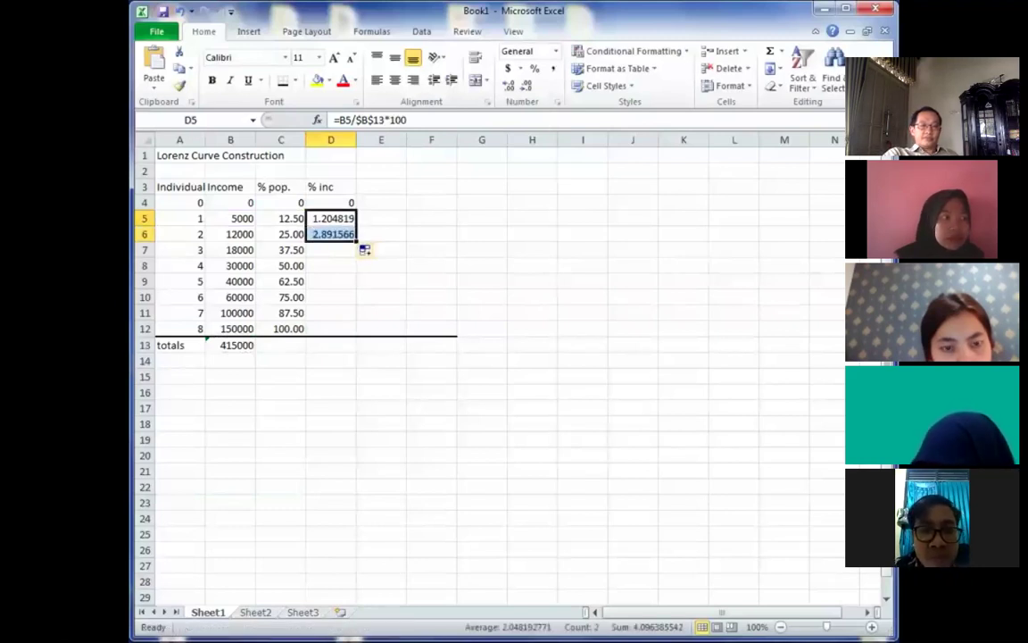
left_click_drag(356, 241, 356, 329)
left_click(532, 311)
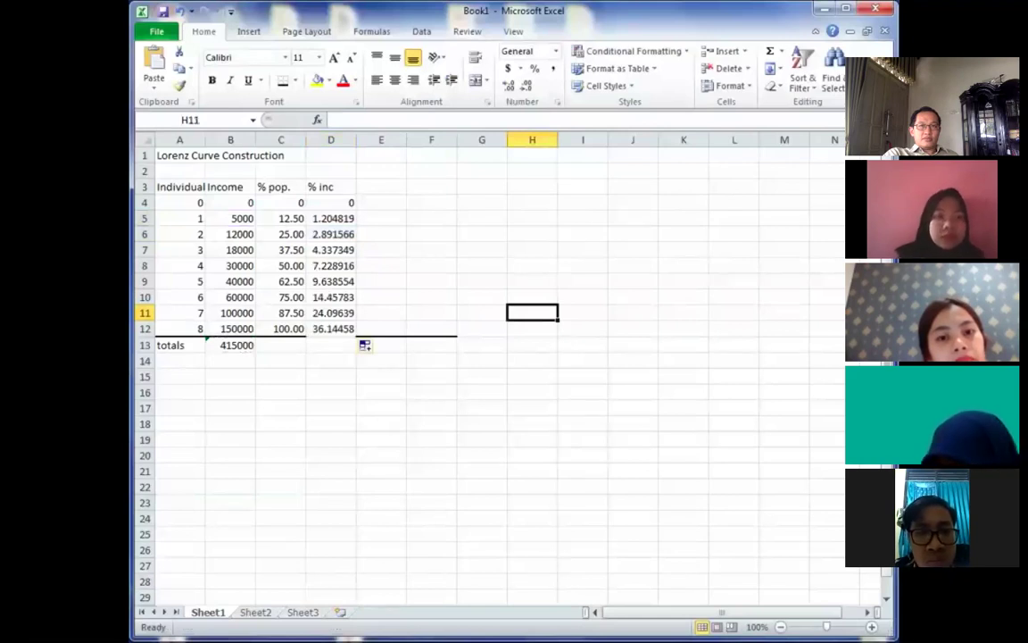
left_click(331, 329)
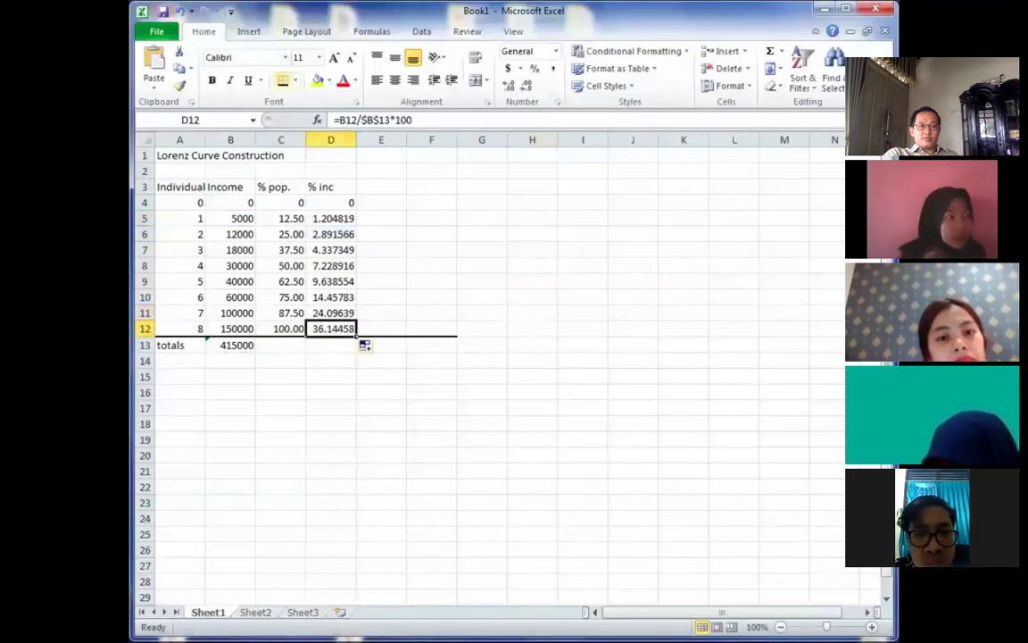
left_click(684, 297)
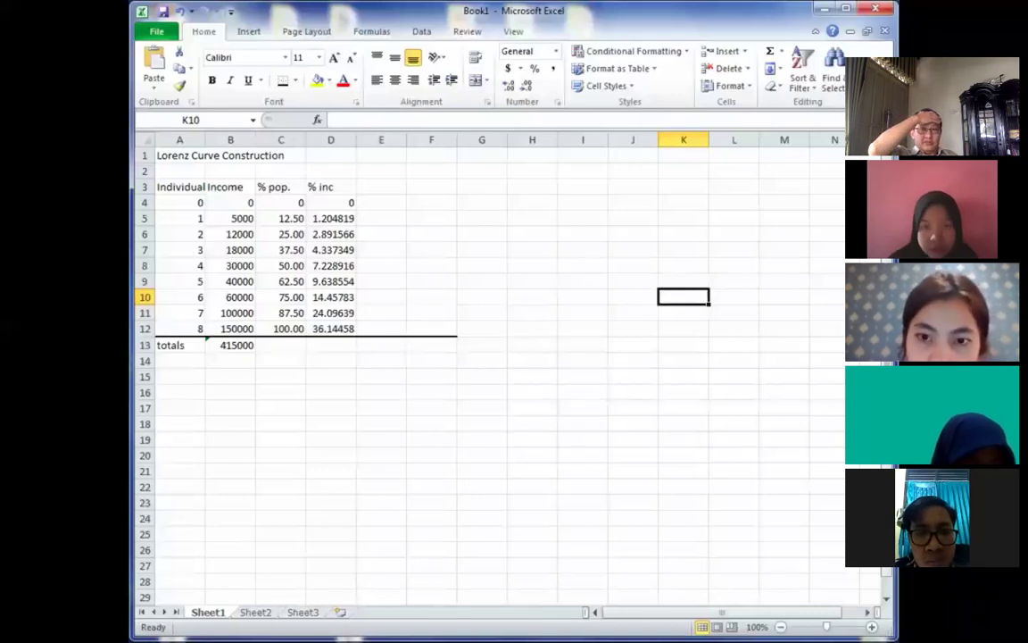
- Add the column heading "cumm" in E2 and "% inc" in E3, with 0 as the starting value in E4
left_click(381, 171)
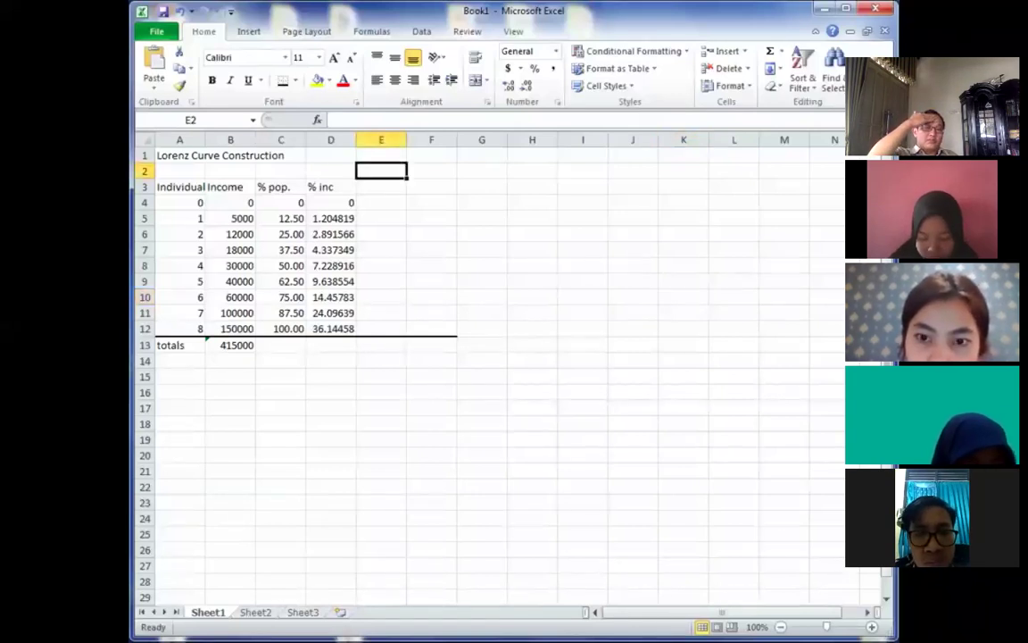
type("cumm")
key("Return")
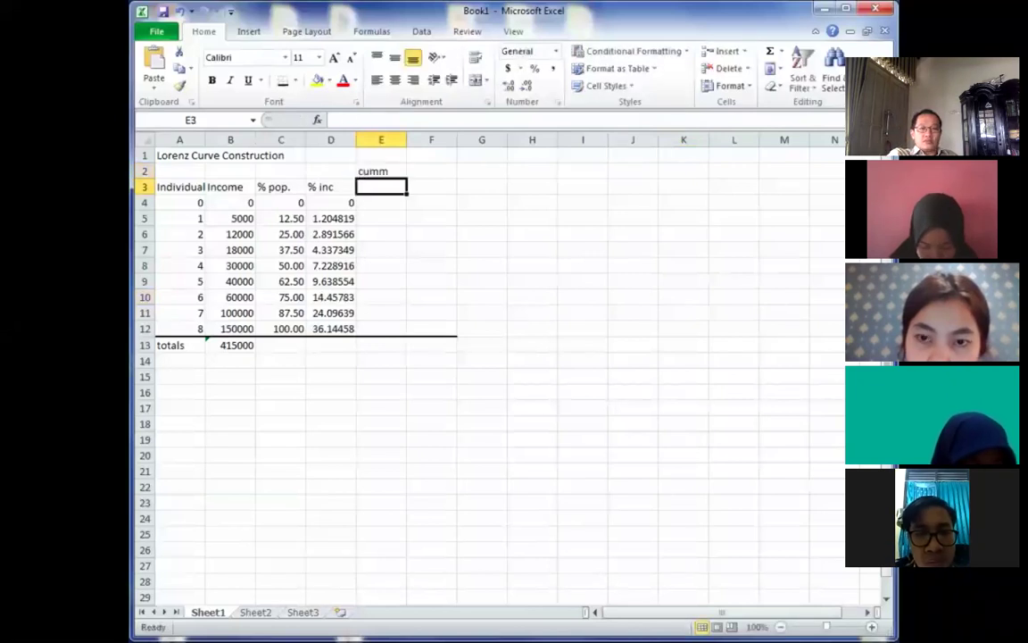
type("% inc")
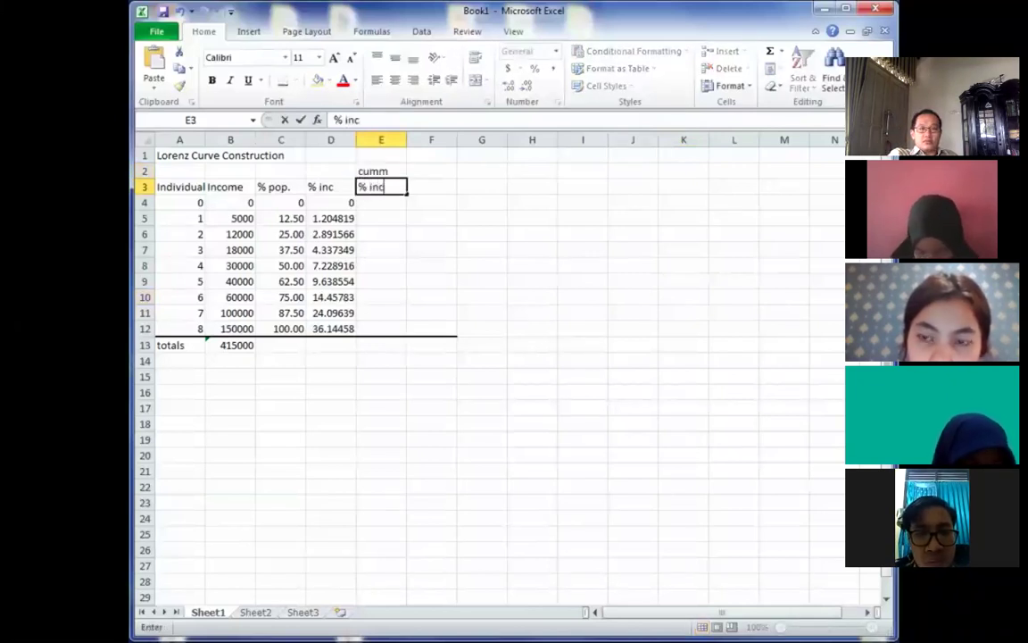
key("Return")
type("0")
key("Return")
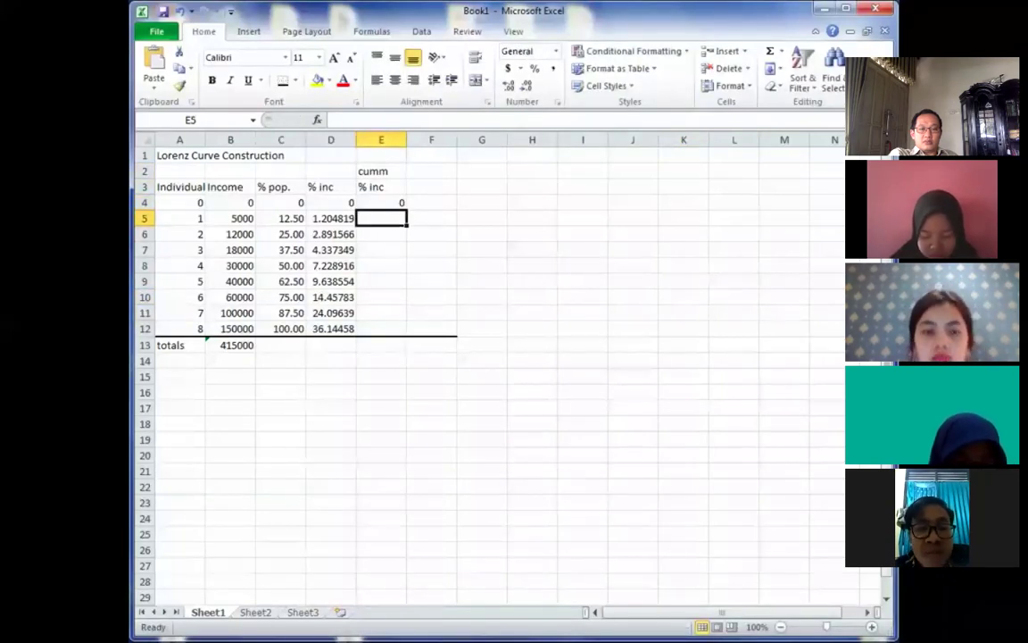
- Start the cumulative income percentages with =D5 in E5 and =D6+E5 in E6
type("=D5")
key("Return")
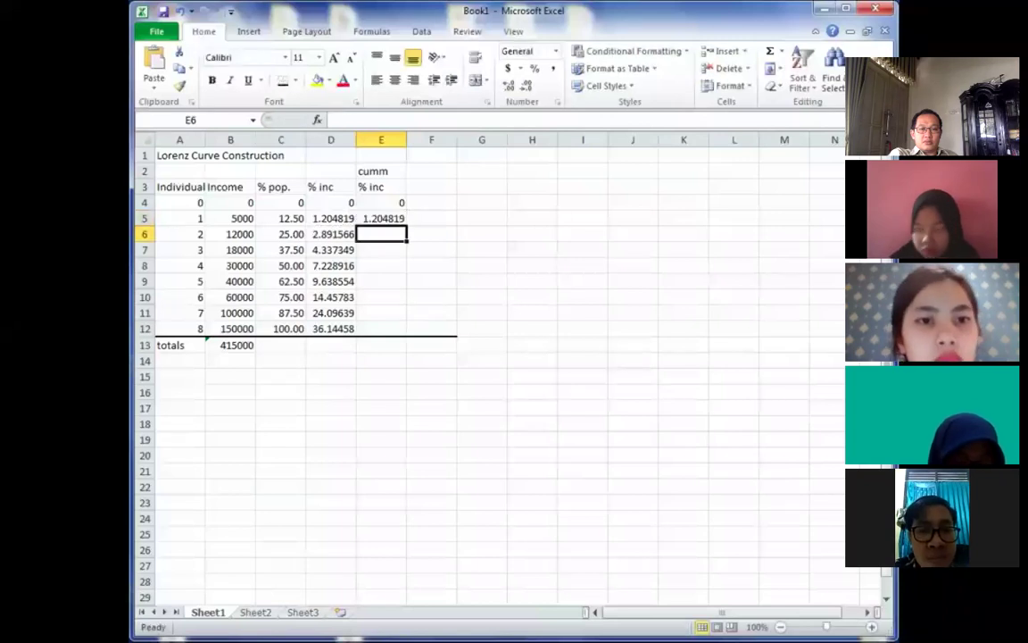
type("=")
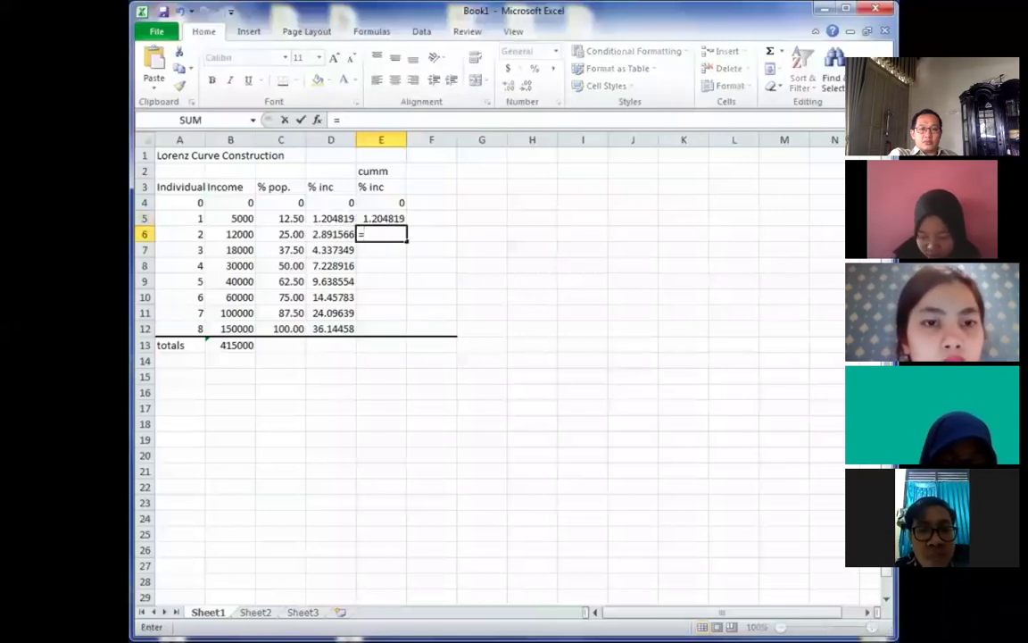
key("Left")
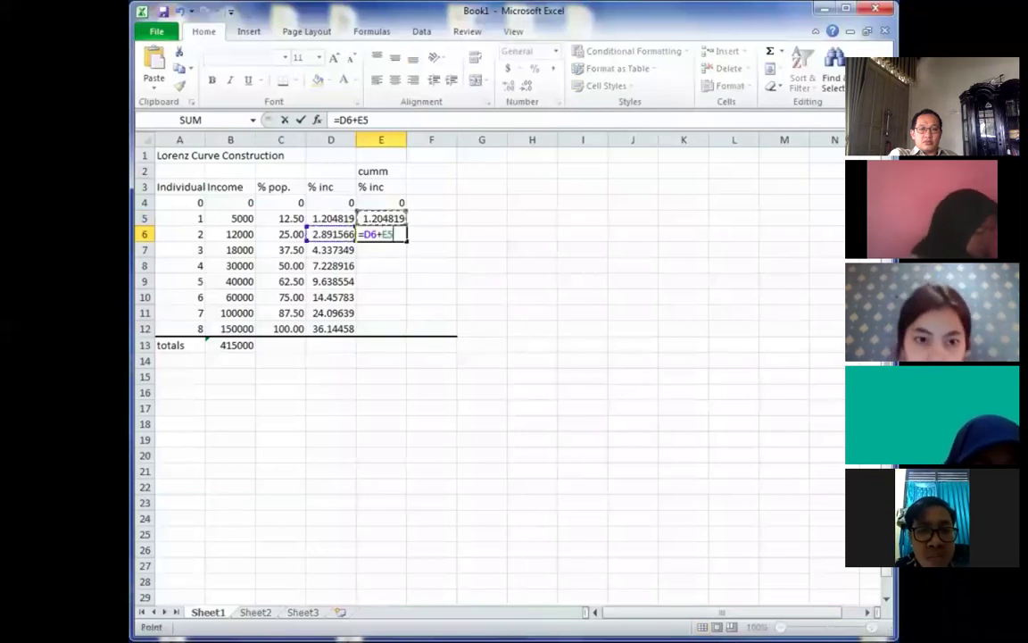
key("Return")
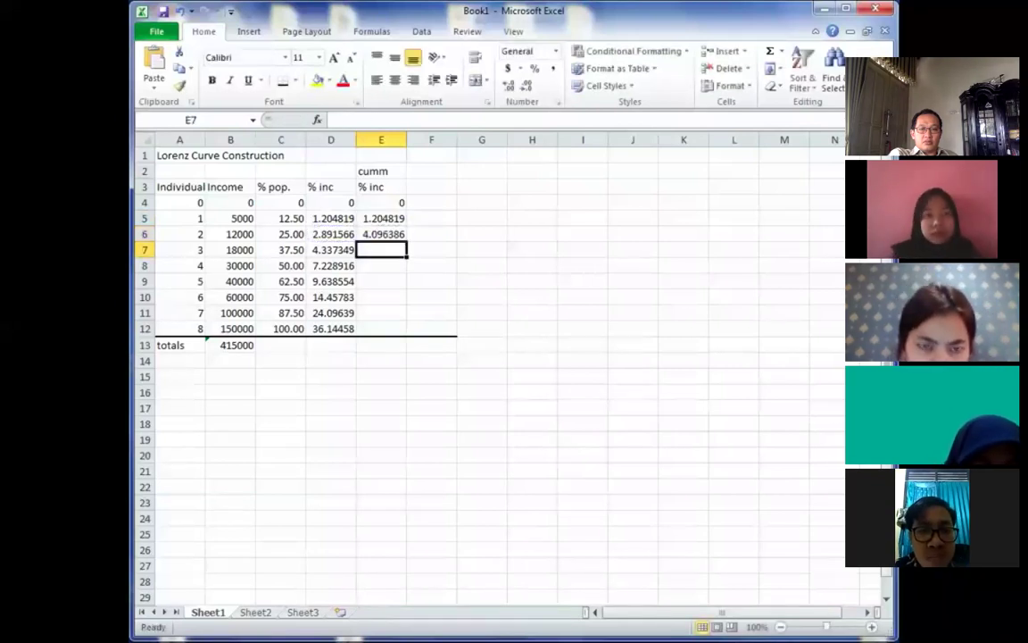
- Fill the cumulative income formula from E6 down to E12
key("Up")
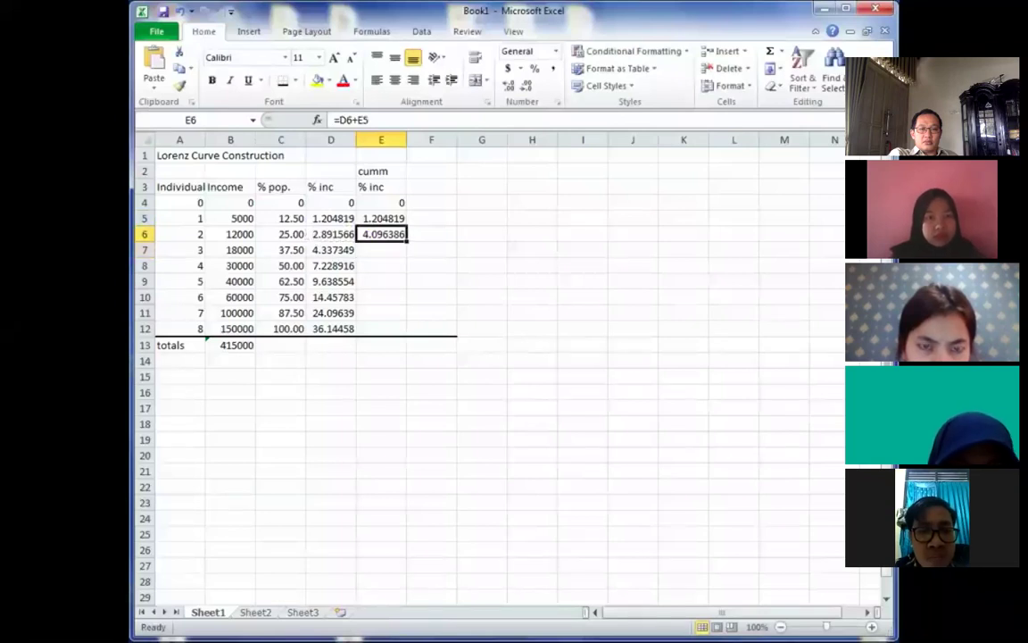
left_click_drag(407, 241, 407, 335)
left_click(482, 313)
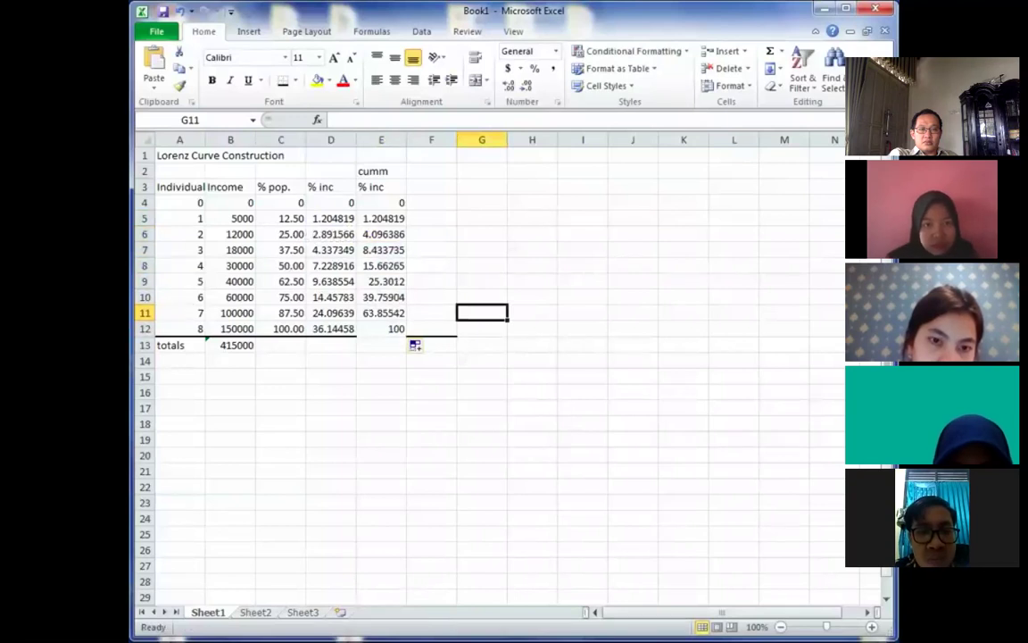
- Restore the thick bottom border under E12 so the line above the totals row is continuous
left_click(283, 80)
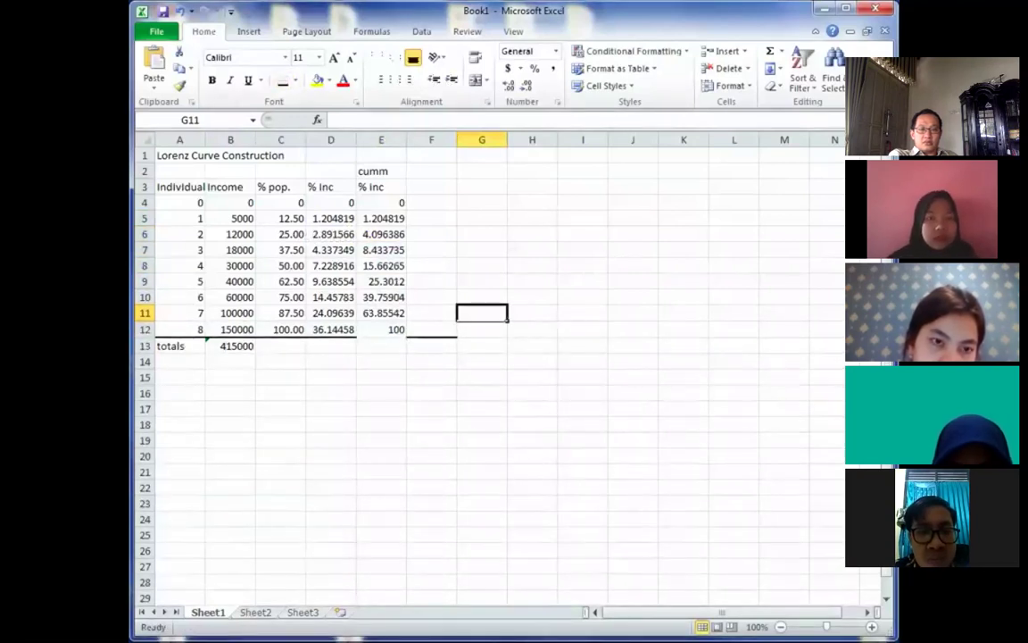
left_click(381, 329)
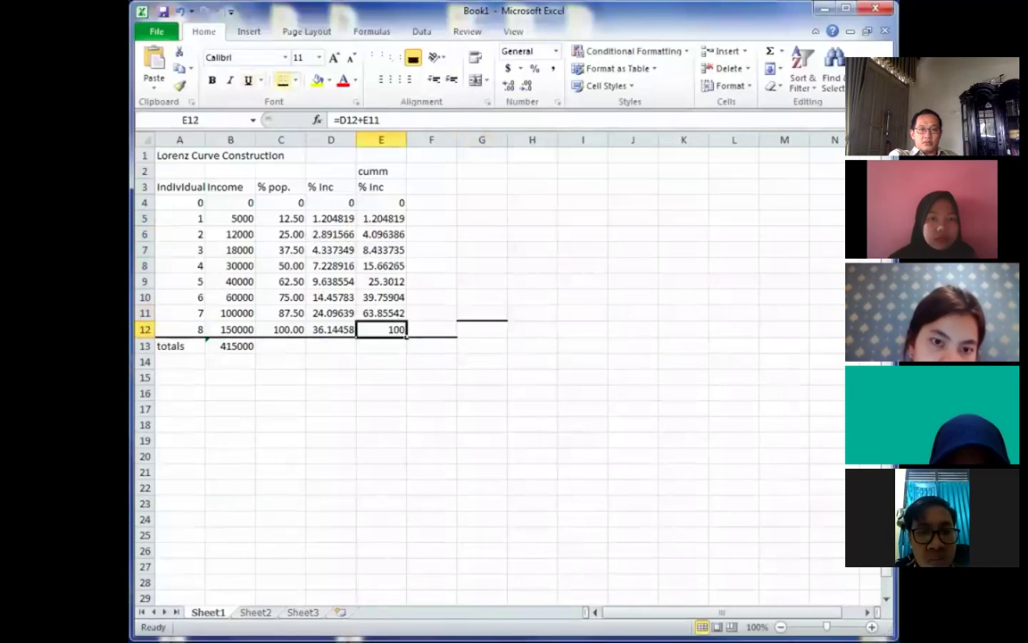
left_click(482, 313)
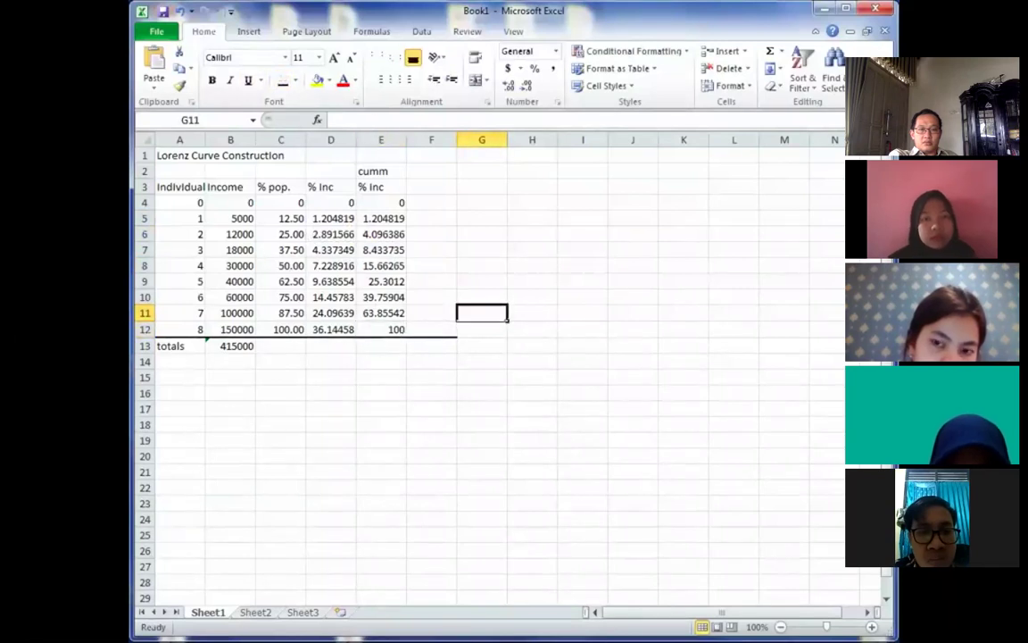
- Delete column G to remove the stray border under G11
left_click(533, 346)
left_click(480, 141)
right_click(477, 143)
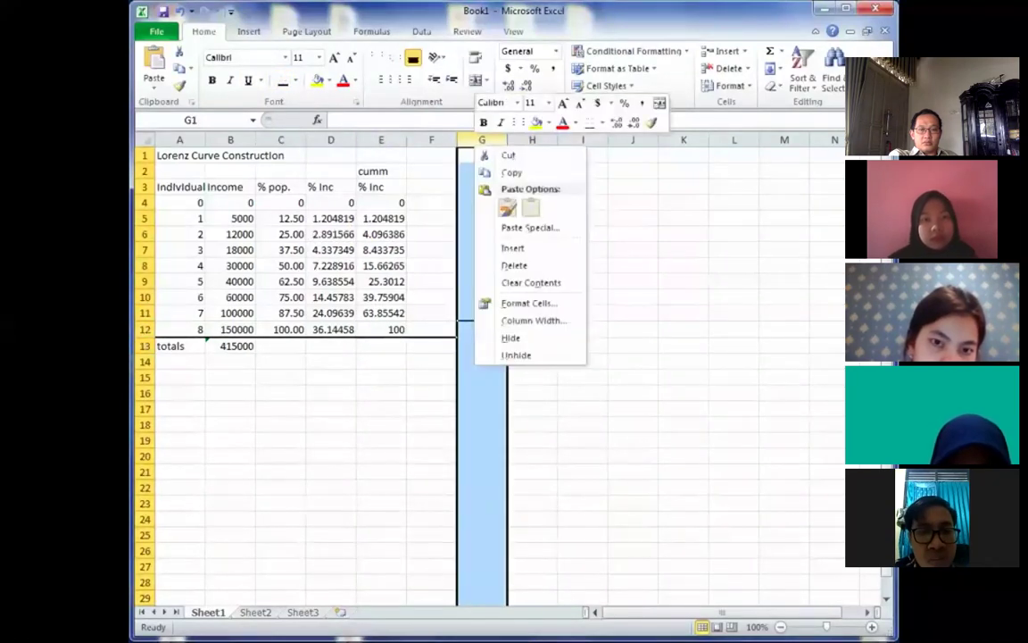
left_click(515, 266)
left_click(582, 265)
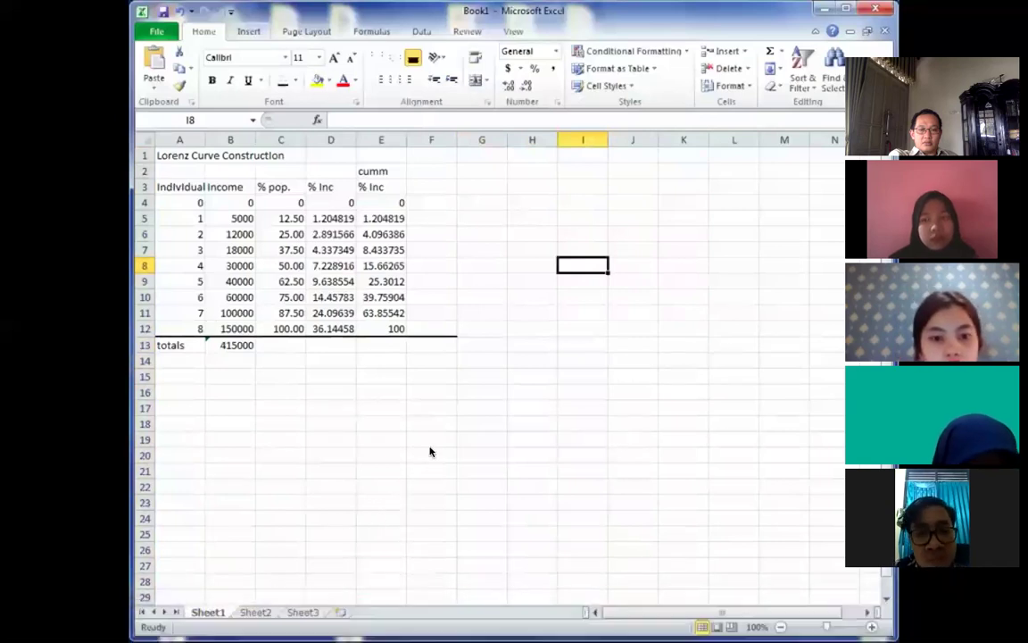
- Insert an empty scatter chart with smooth lines and no markers
key("alt+n")
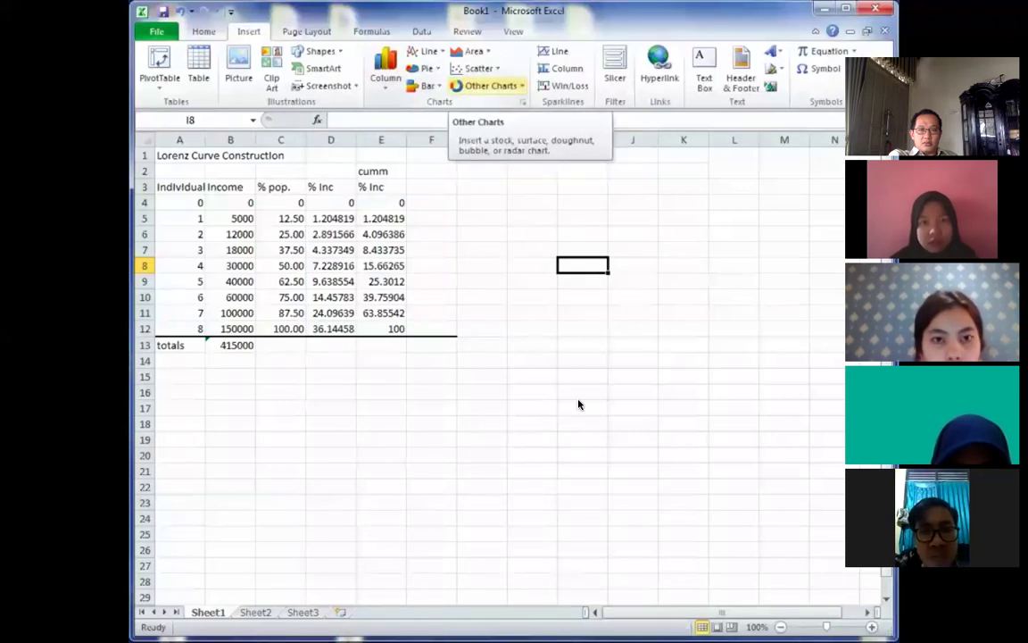
left_click(476, 69)
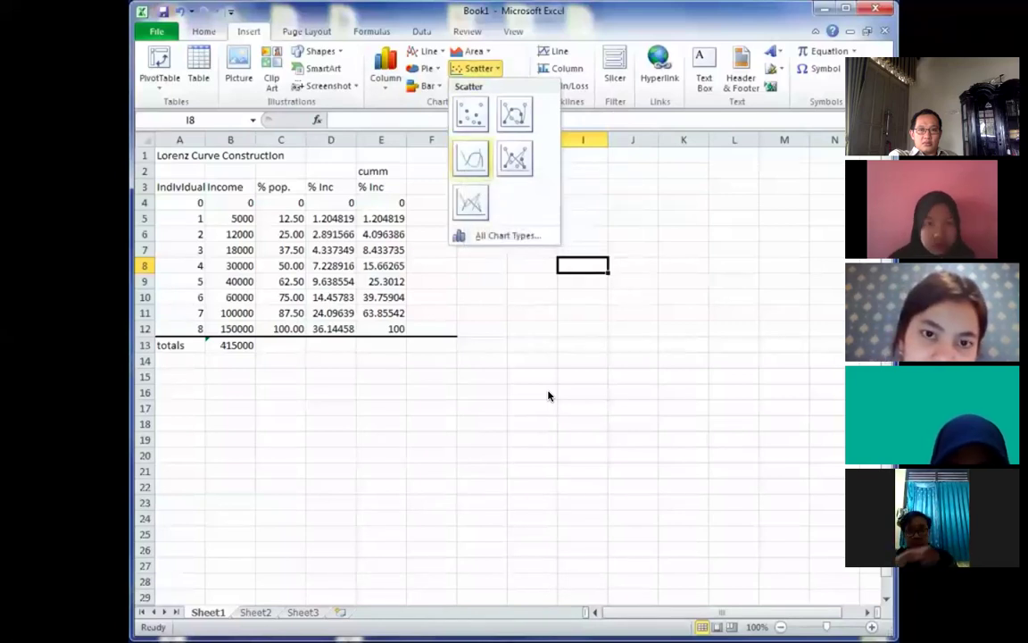
key("Return")
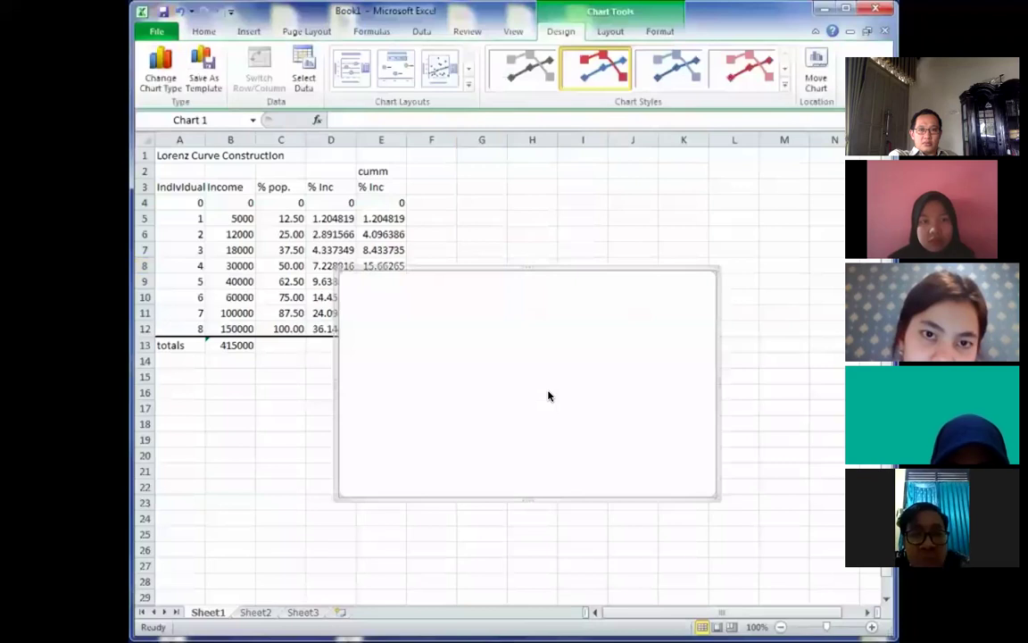
- Move the empty chart beside the data table, starting at column F, and enlarge it to about row 18
left_click_drag(522, 275, 605, 165)
left_click_drag(548, 396, 548, 396)
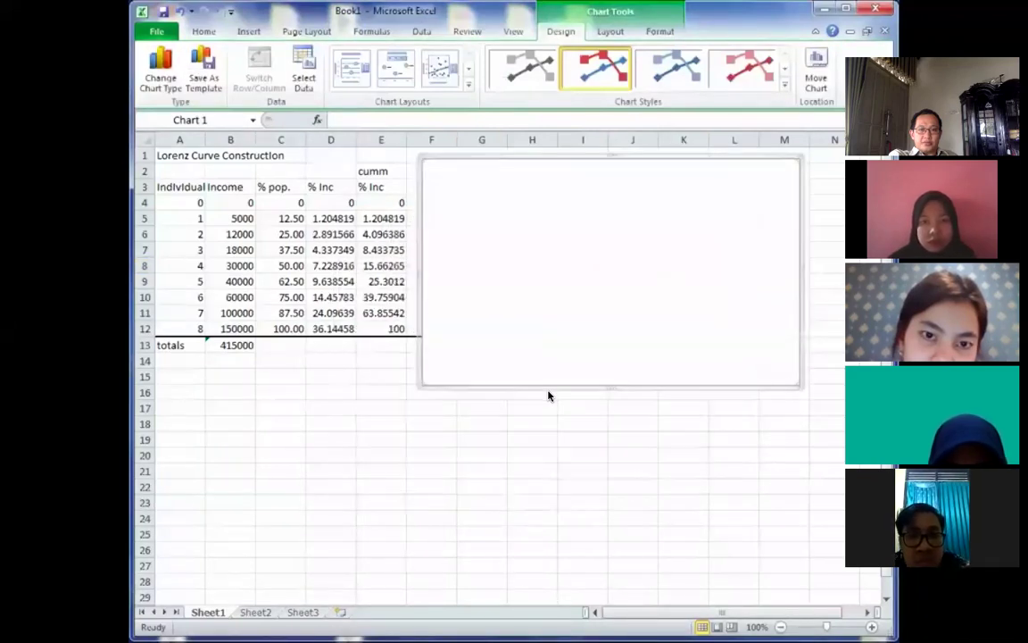
left_click_drag(843, 457, 879, 465)
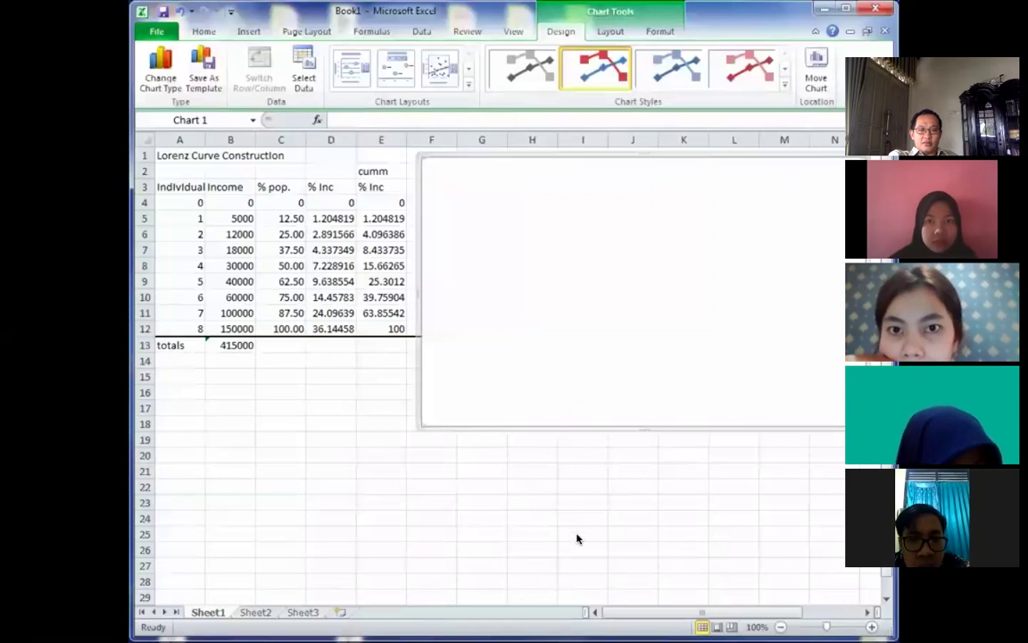
- Add a chart data series named "equality" with C4:C12 as both its X and Y values
right_click(591, 305)
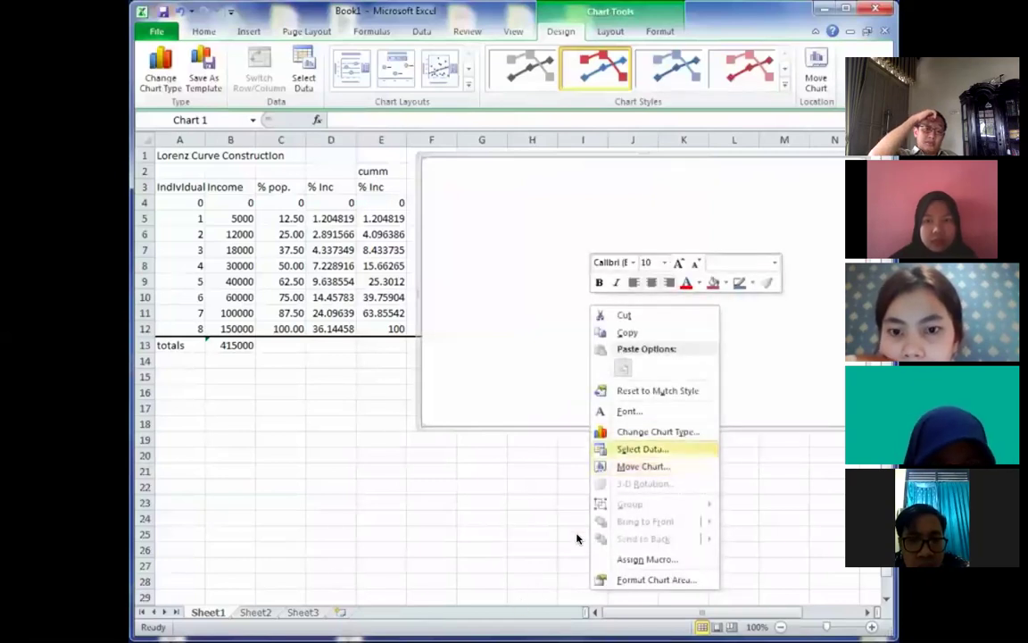
key("Return")
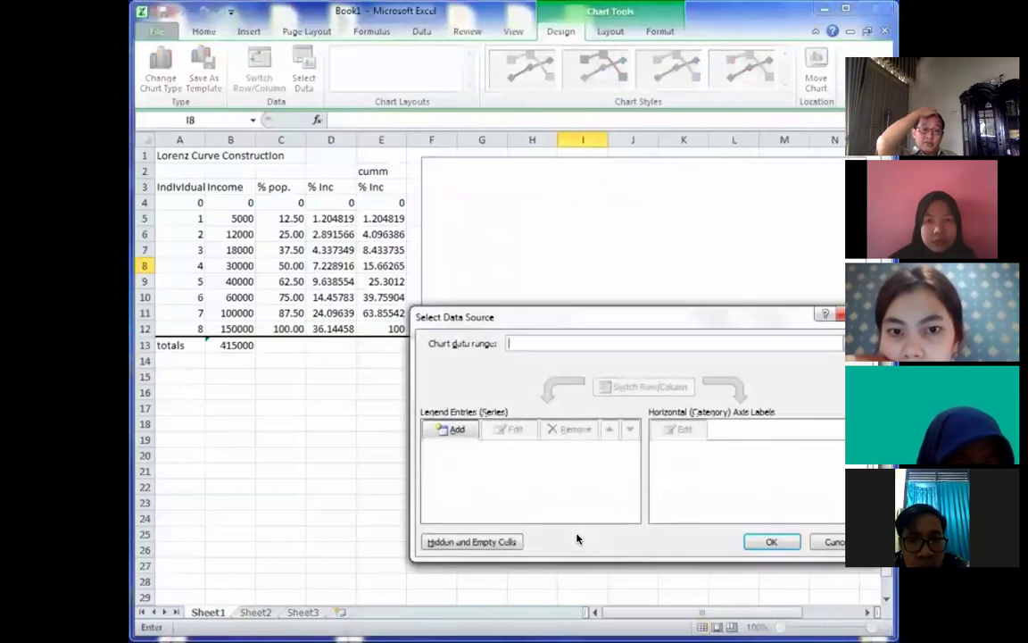
left_click(452, 429)
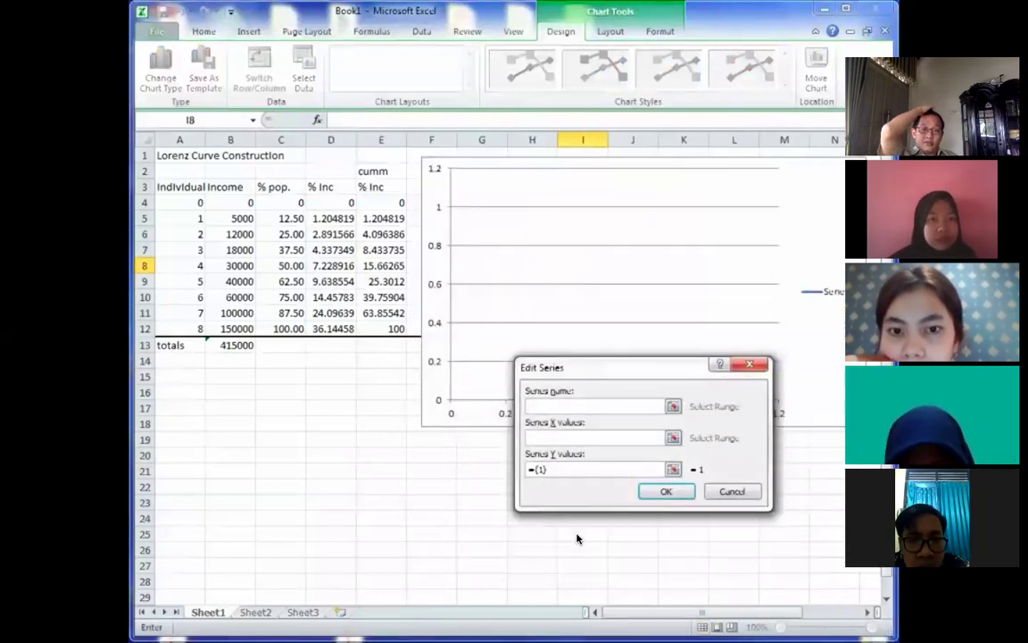
type("equality")
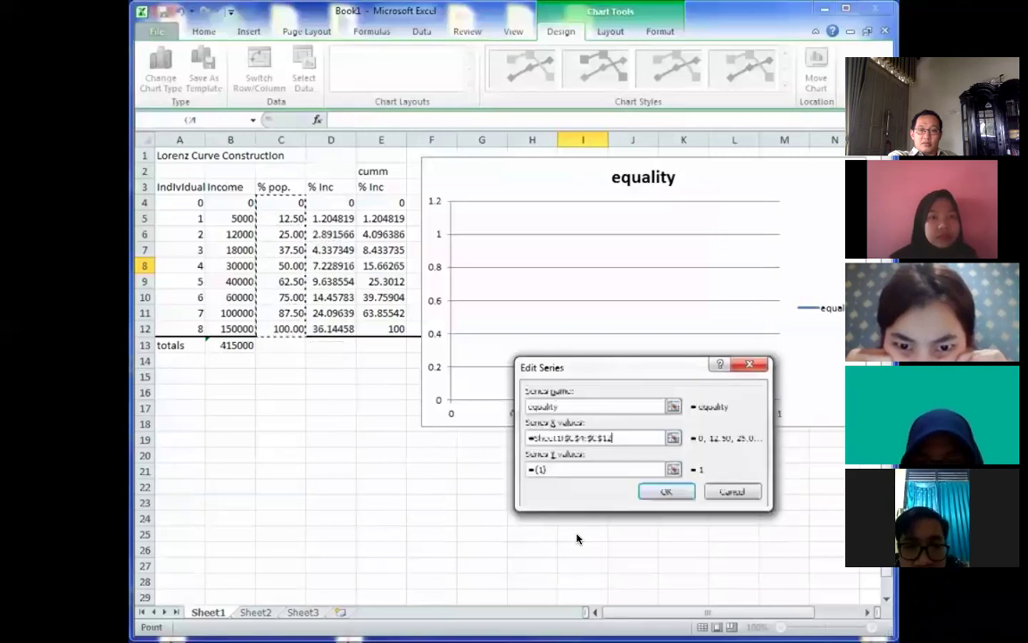
key("Tab")
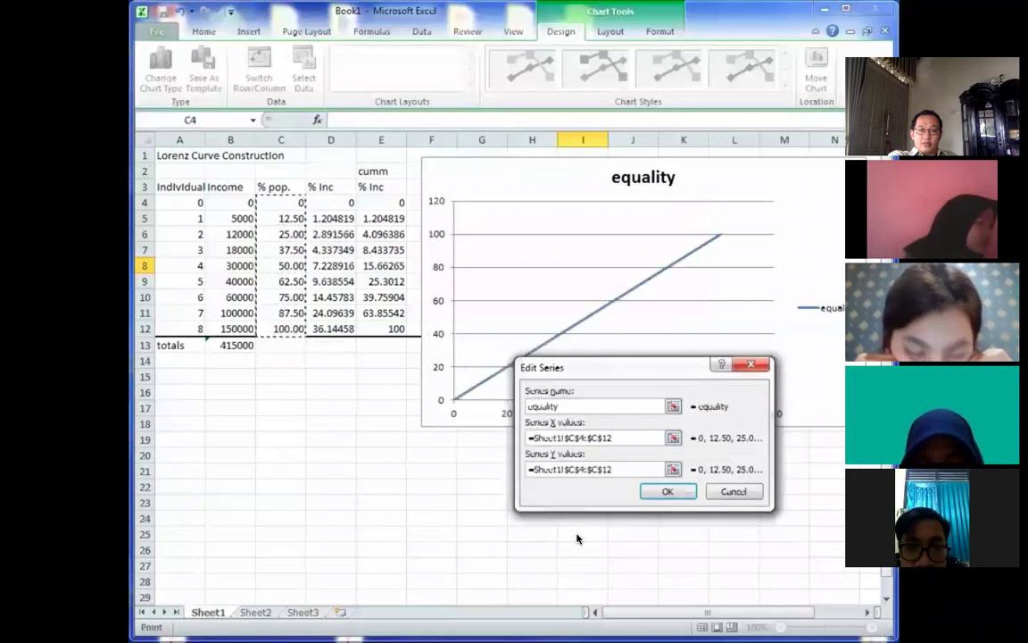
key("Return")
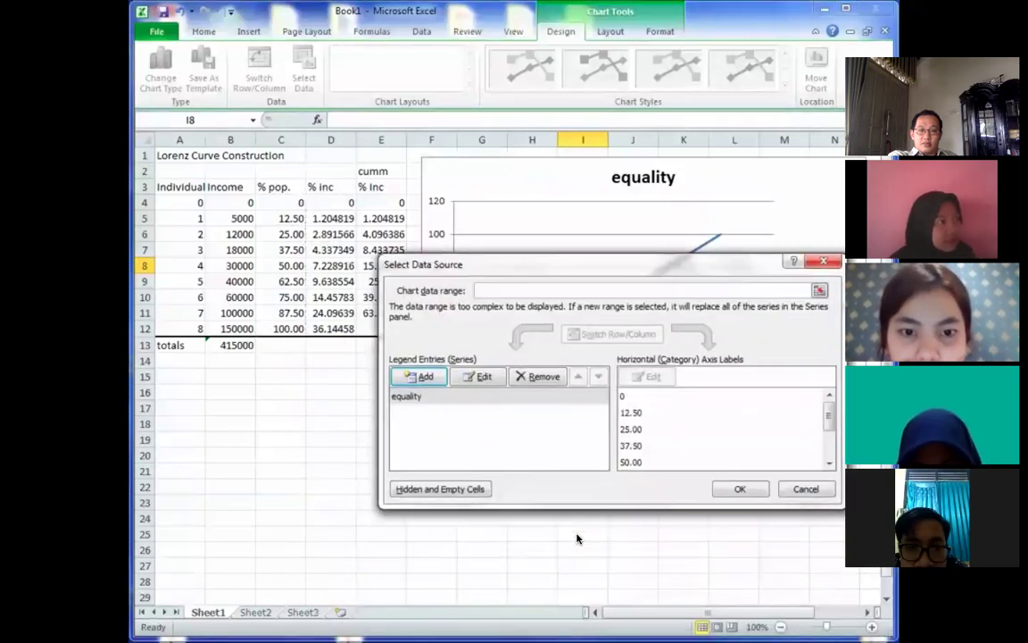
- Add a chart data series named "Lorenz" with X values C4:C12 and Y values E4:E12, and accept the data source
key("Return")
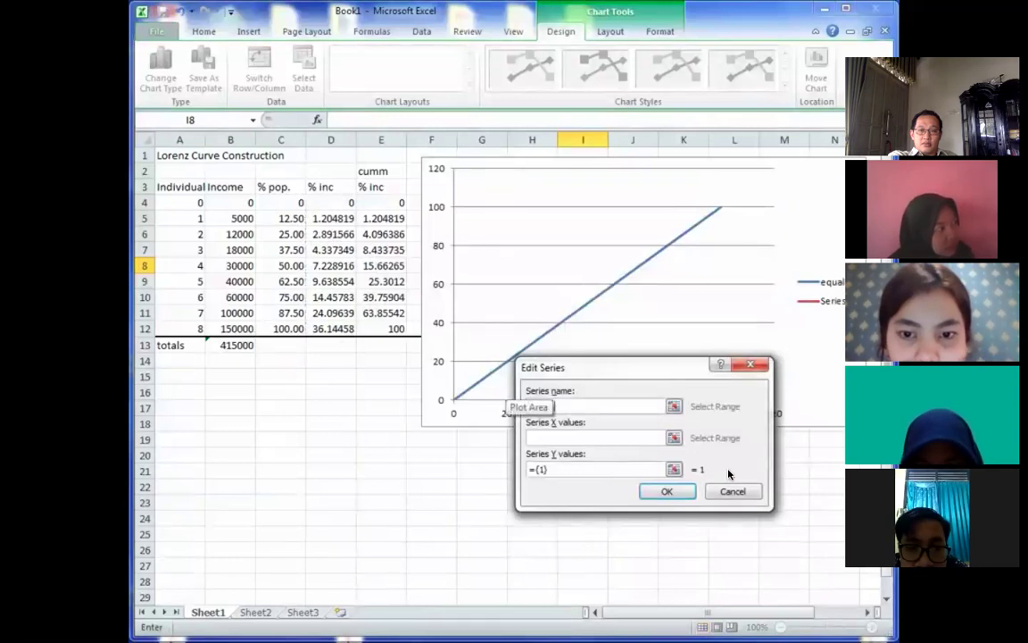
type("Lorenz")
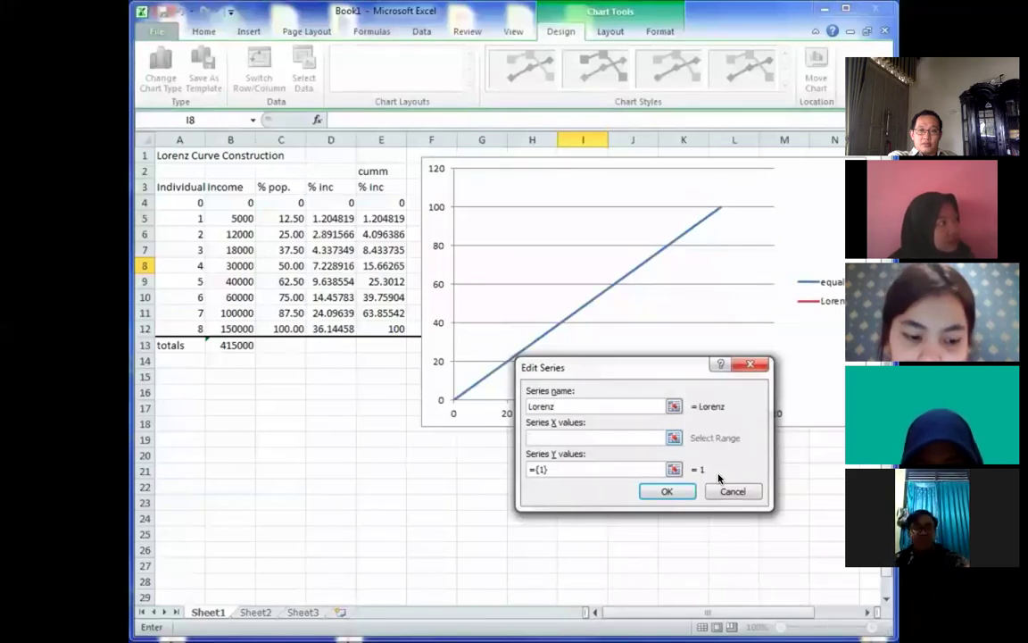
left_click_drag(285, 203, 280, 328)
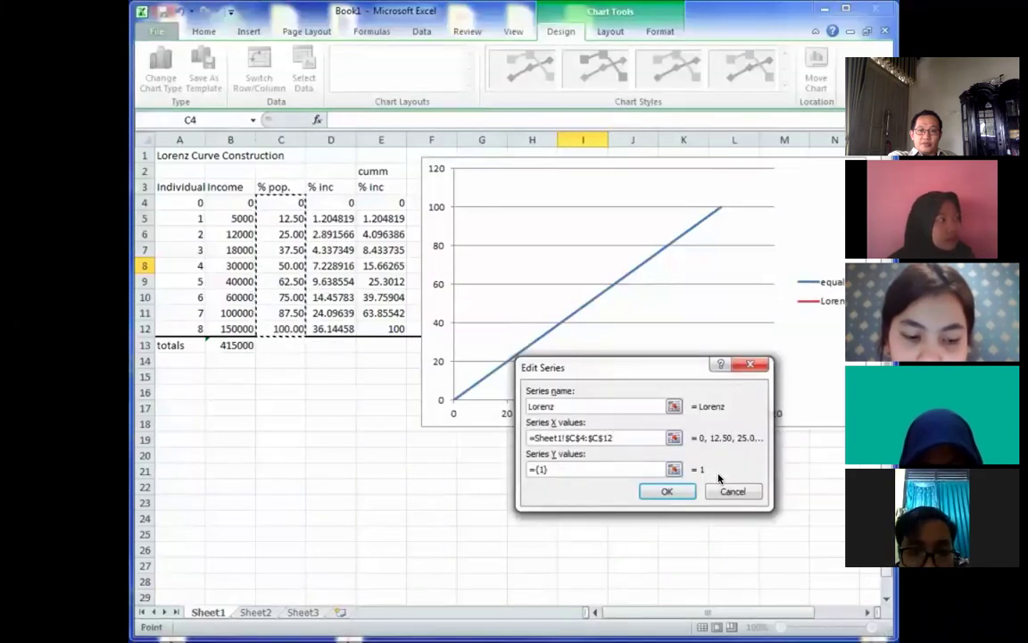
key("Tab")
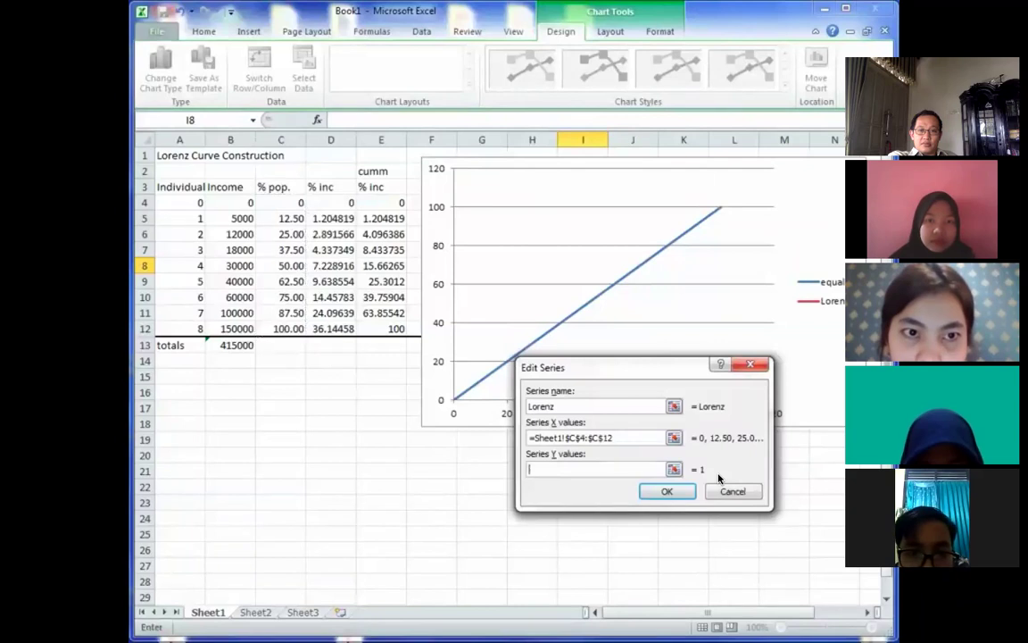
left_click_drag(382, 203, 382, 329)
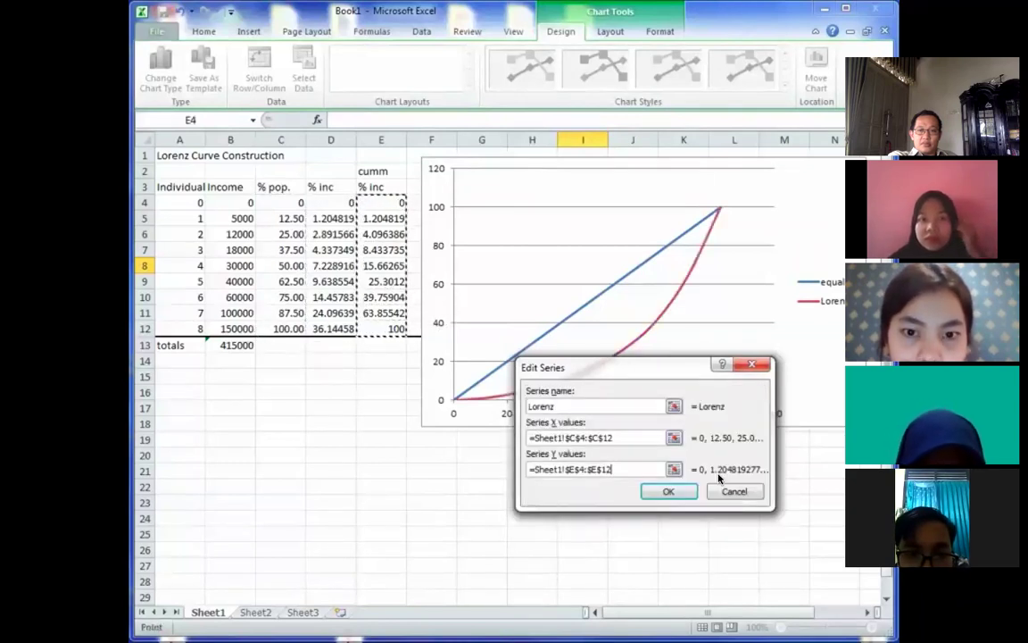
key("Return")
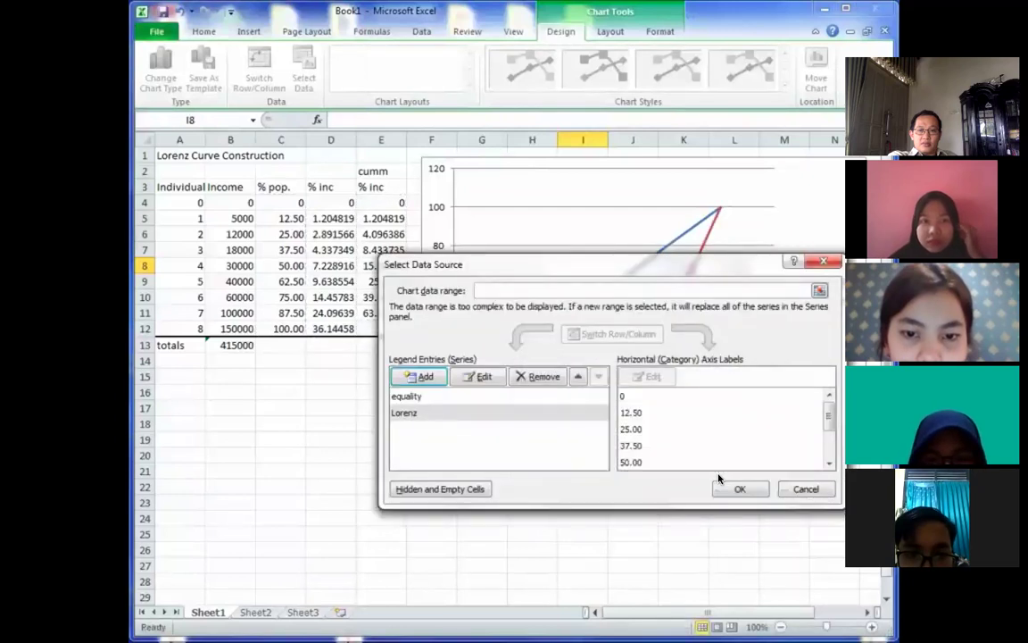
left_click(739, 488)
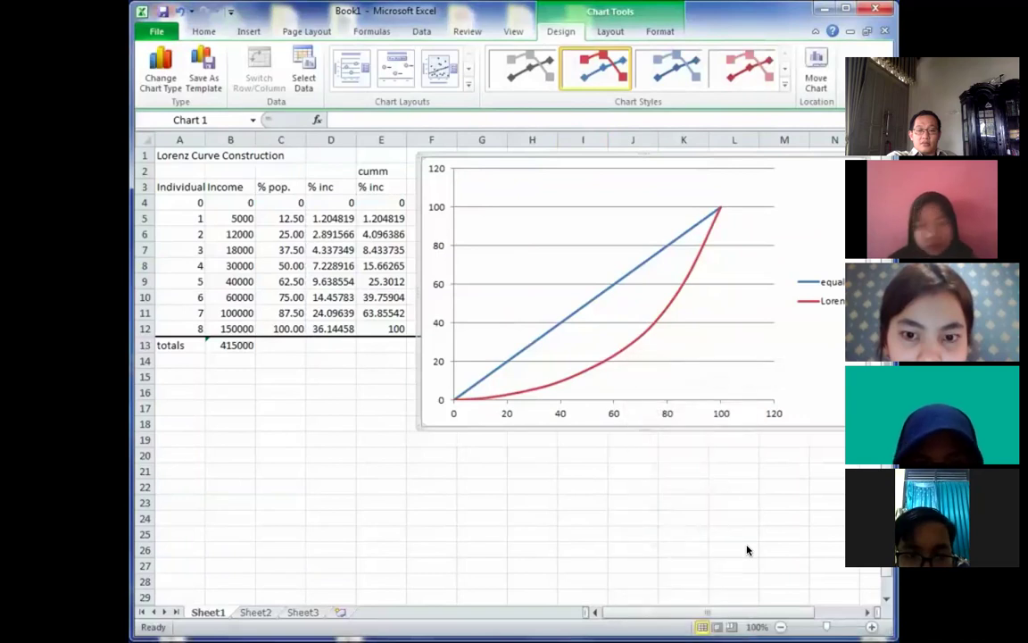
key("Down")
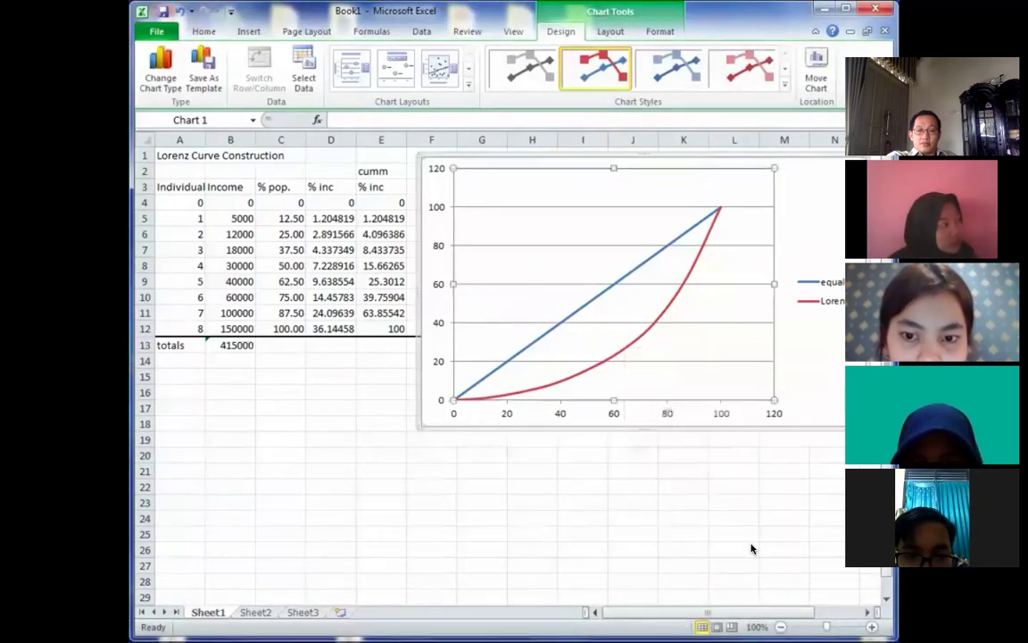
key("shift+F10")
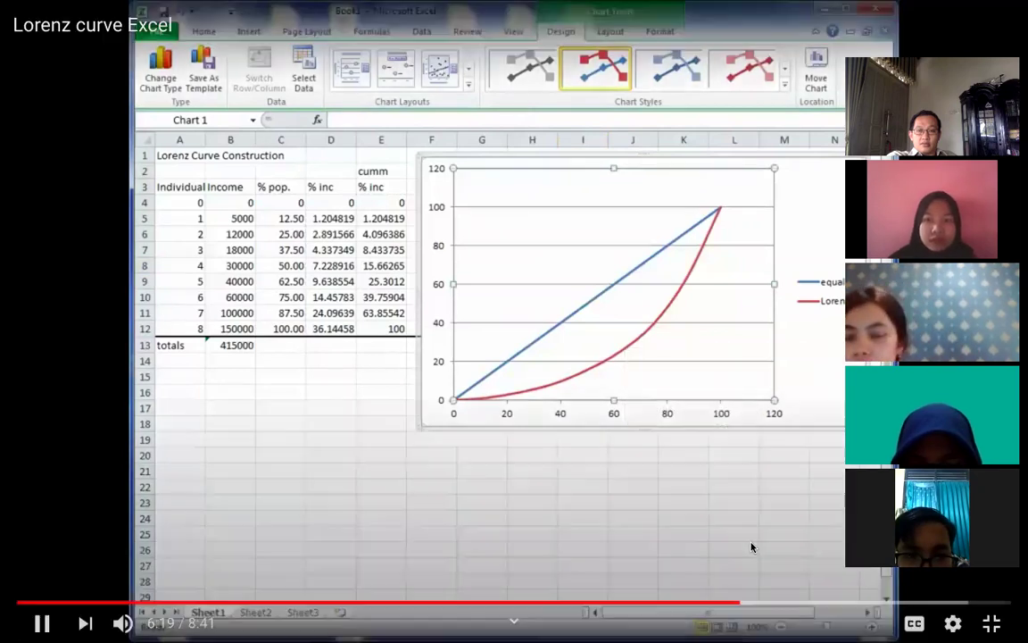
- Skip the Lorenz curve tutorial video ahead to about 7:12
left_click(751, 548)
left_click(744, 589)
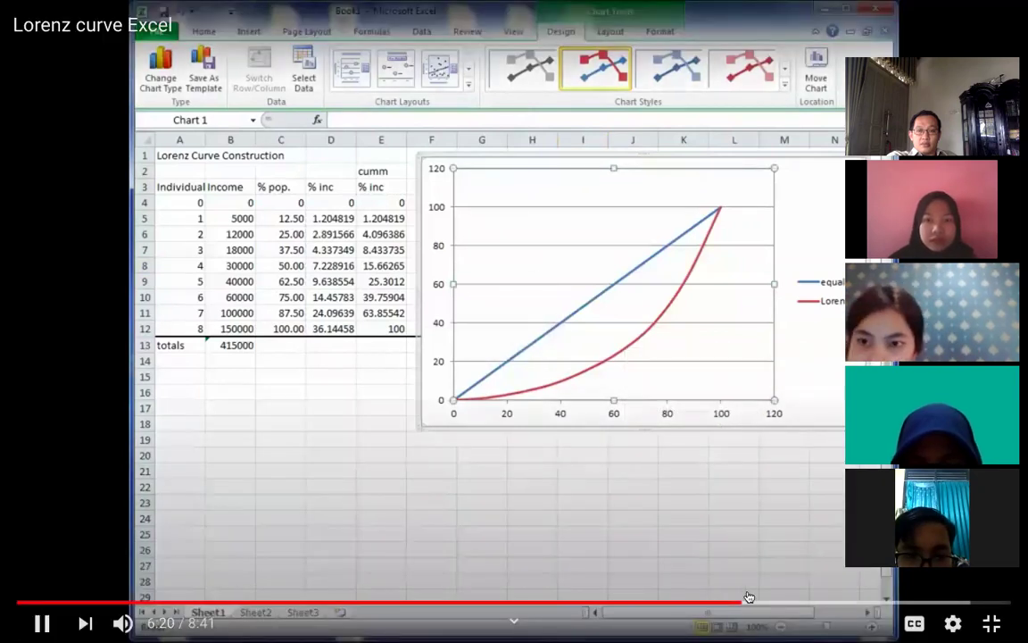
left_click(755, 604)
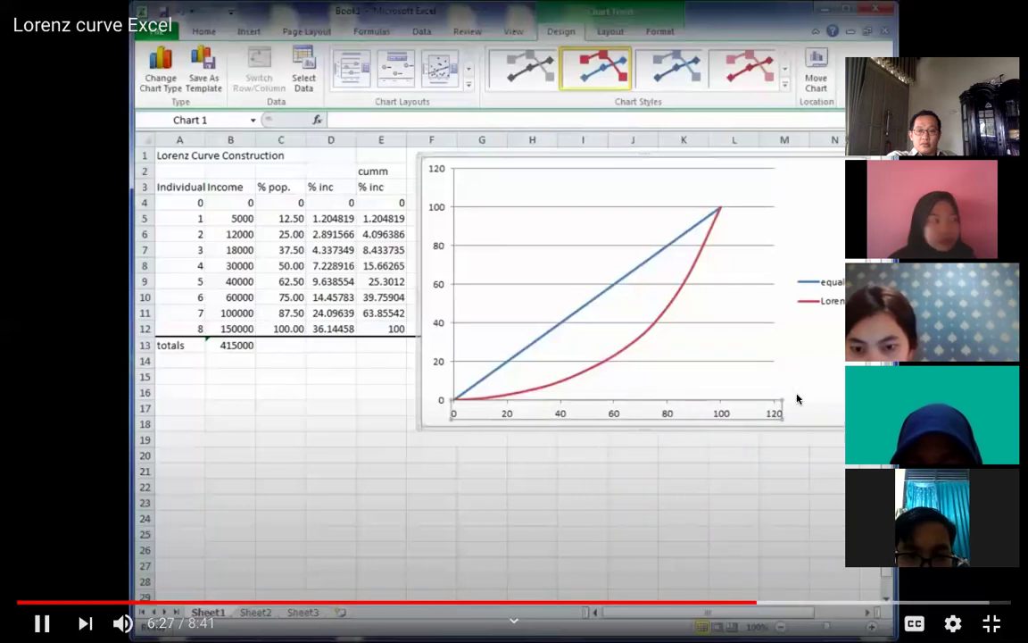
left_click(775, 608)
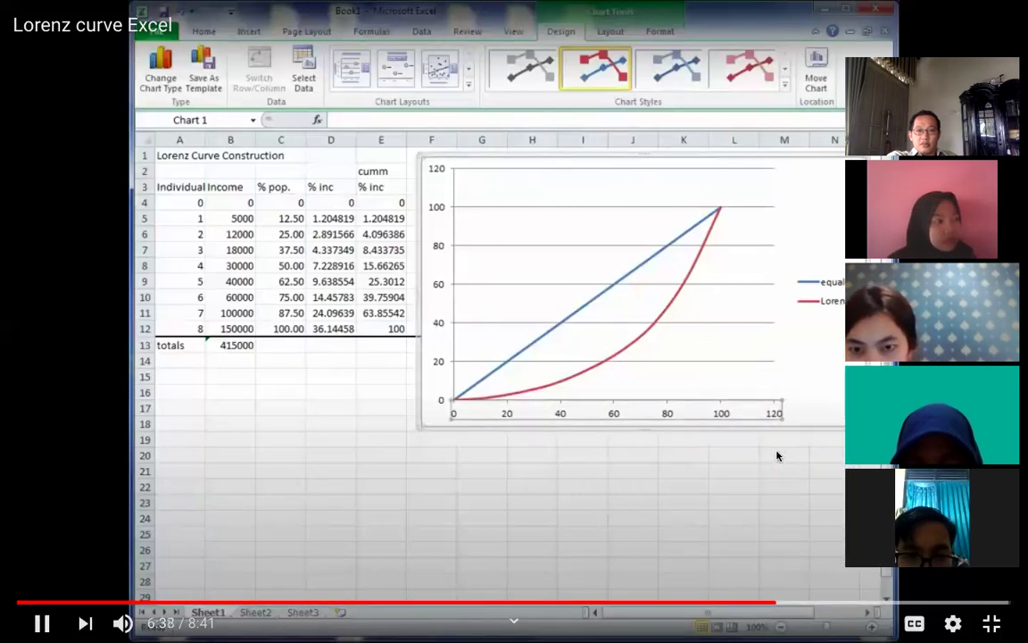
left_click(790, 604)
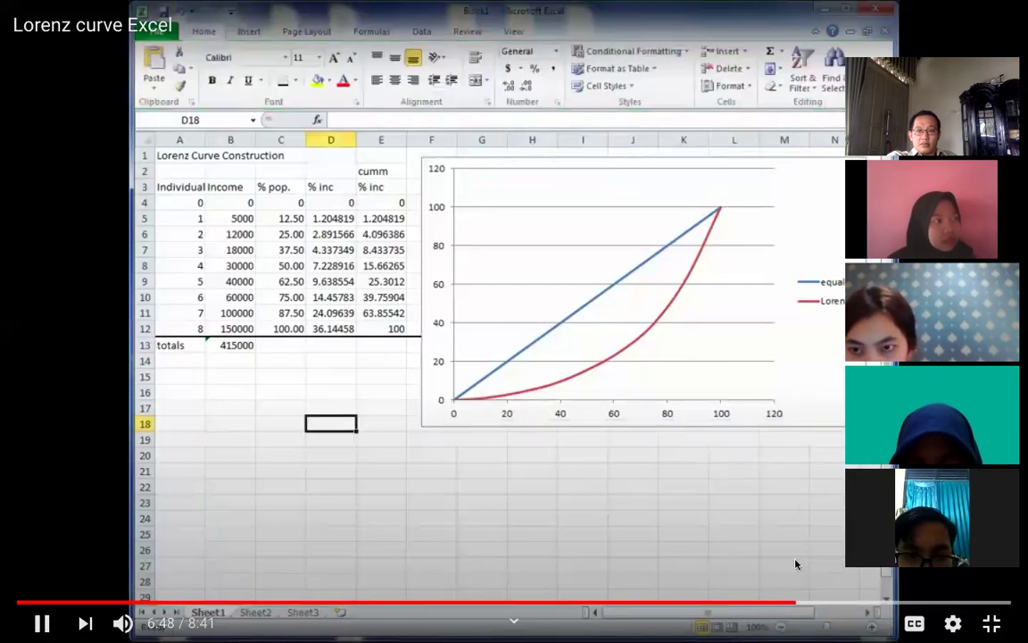
left_click(806, 604)
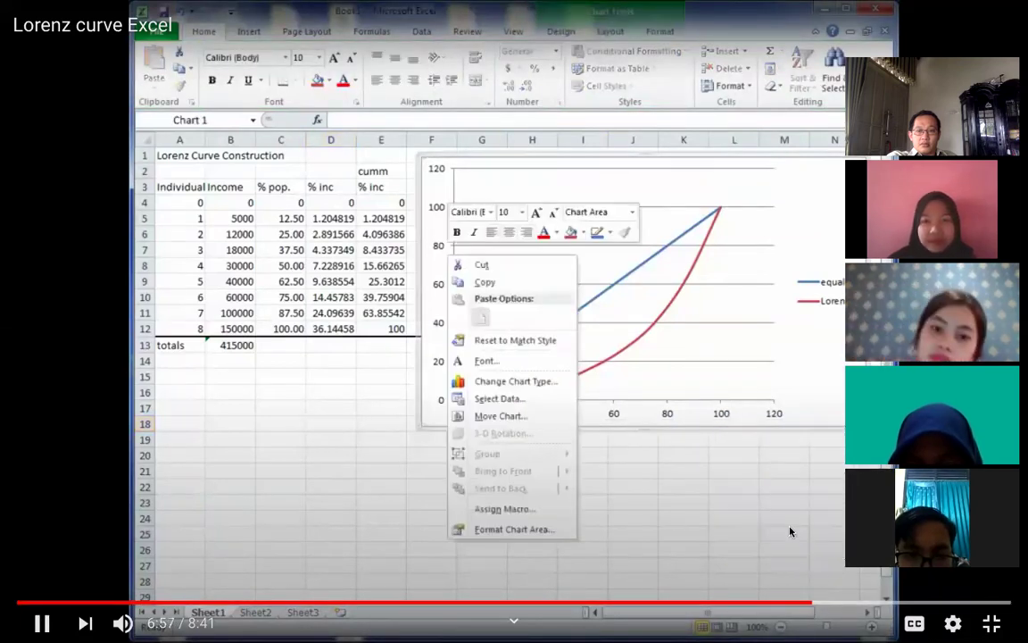
left_click(819, 604)
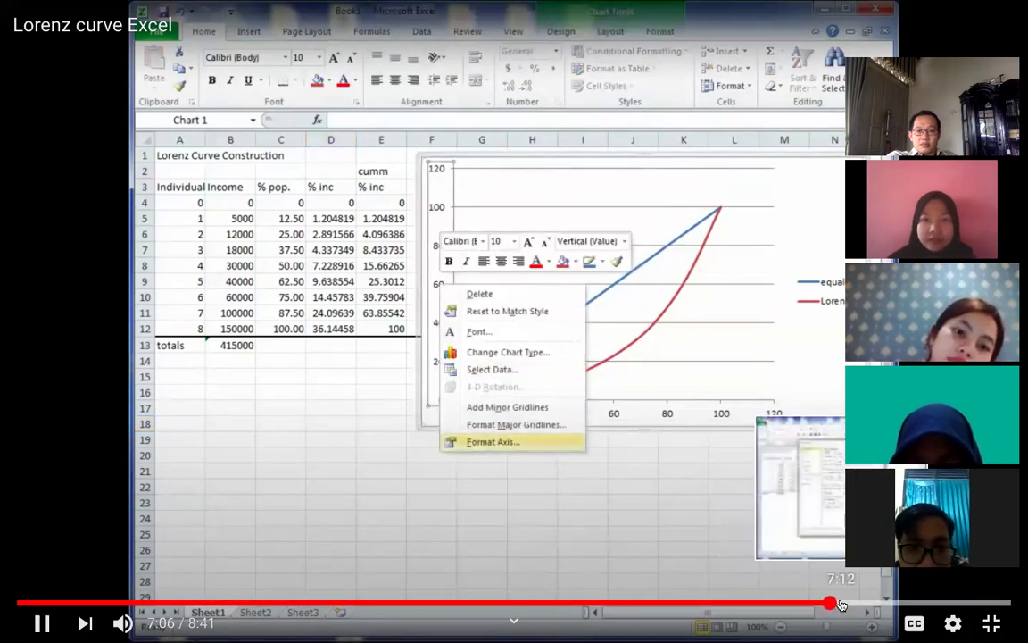
left_click(839, 604)
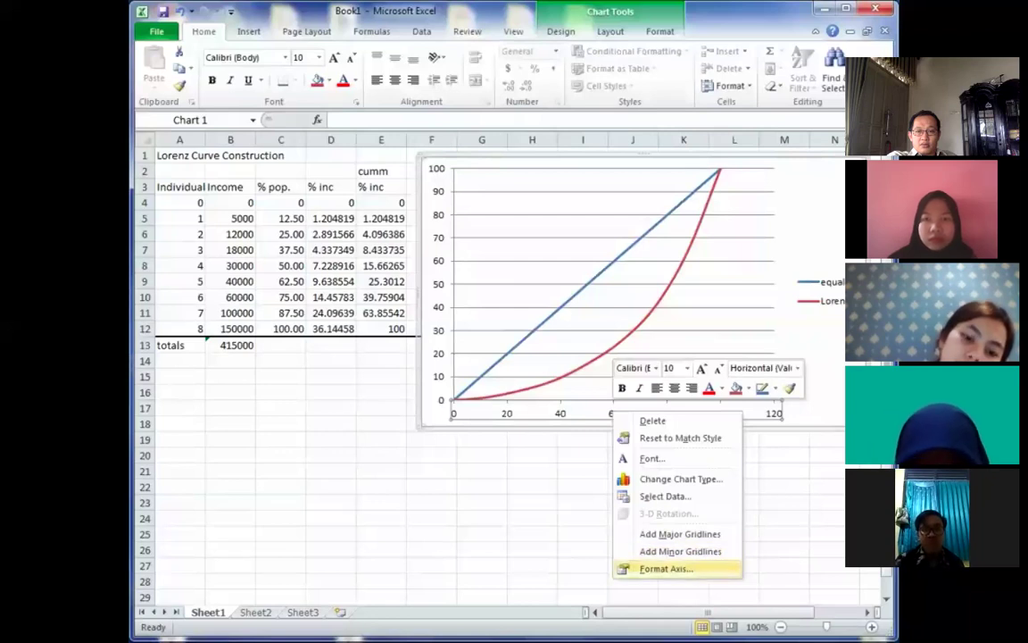
- Fix the maximum of the chart's horizontal axis at 100 and deselect the chart
left_click(665, 568)
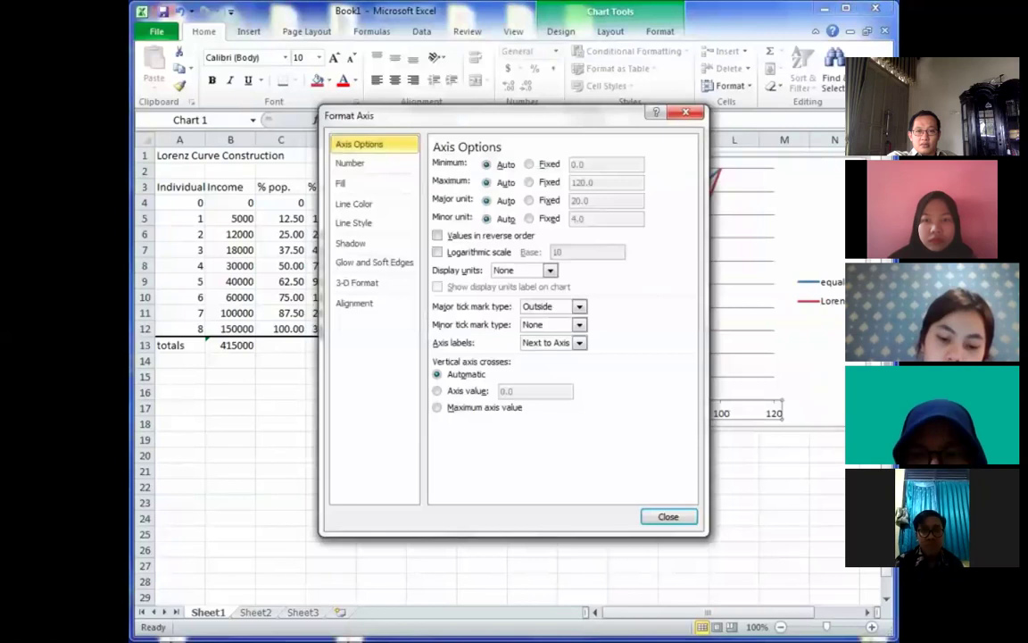
left_click(530, 182)
double_click(583, 182)
type("1")
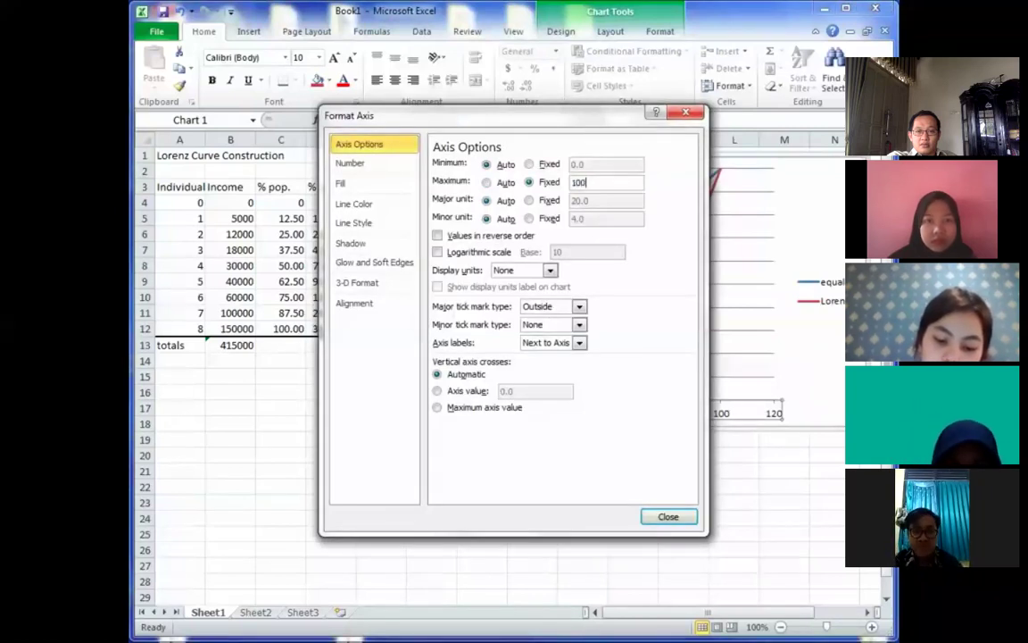
left_click(669, 517)
left_click(733, 550)
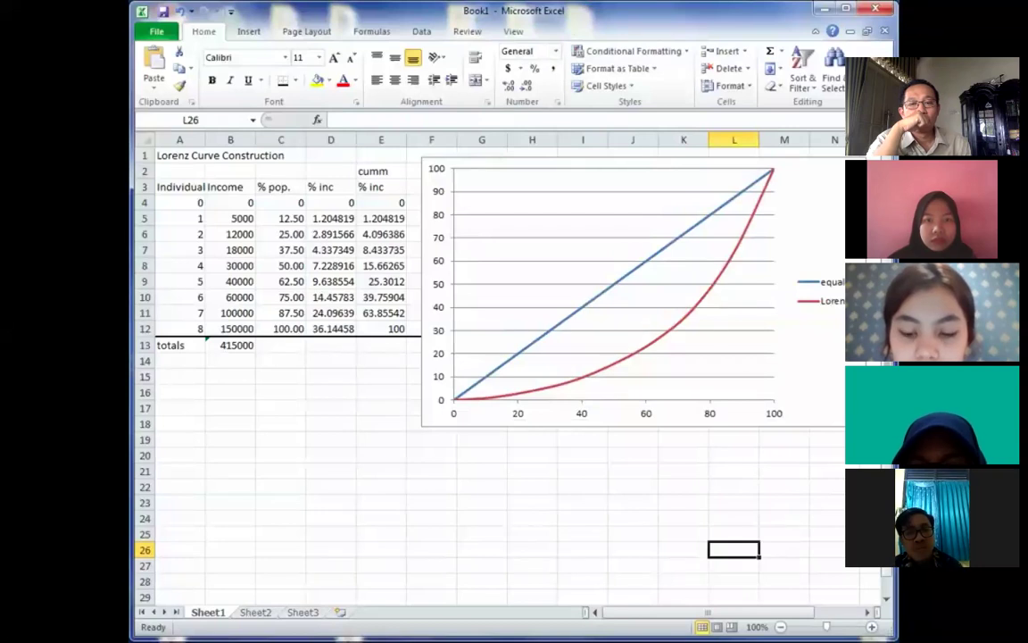
- Set the incomes of individuals 1 to 3 in B5:B7 to 40000 each
left_click(230, 219)
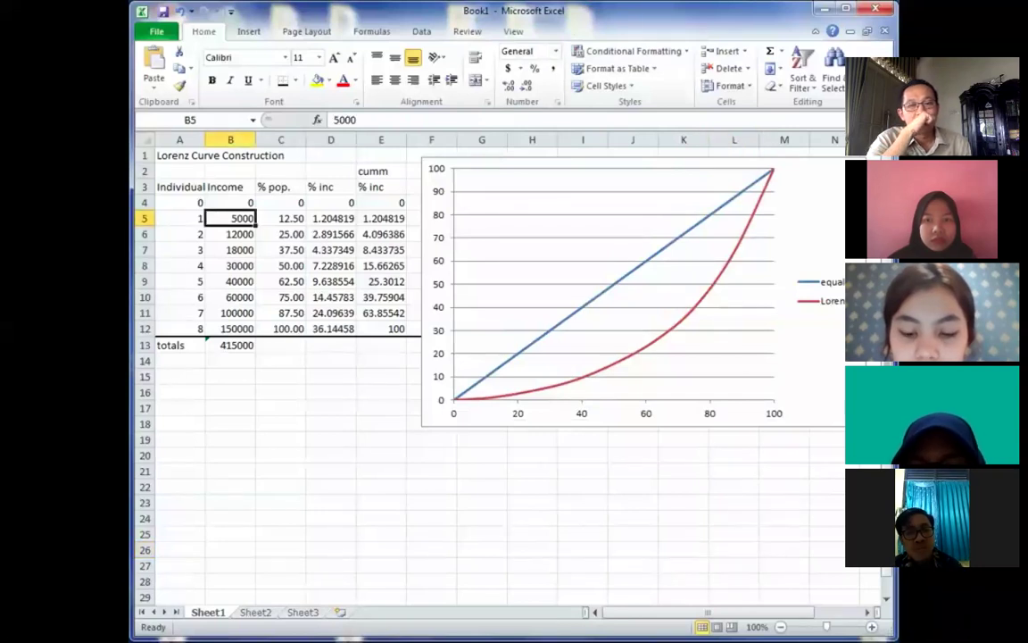
type("40000")
key("Return")
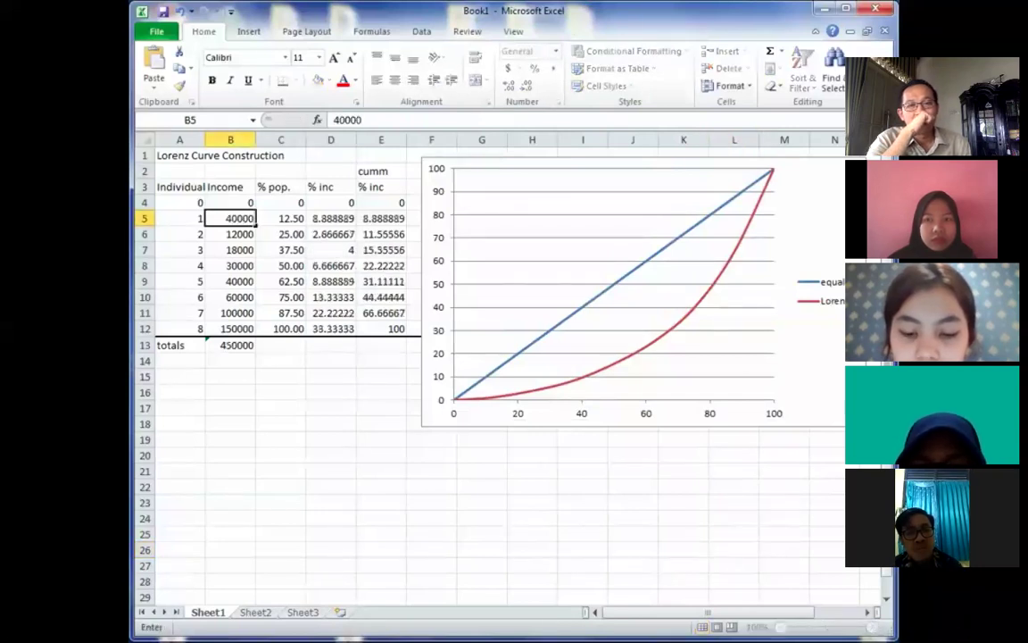
type("40")
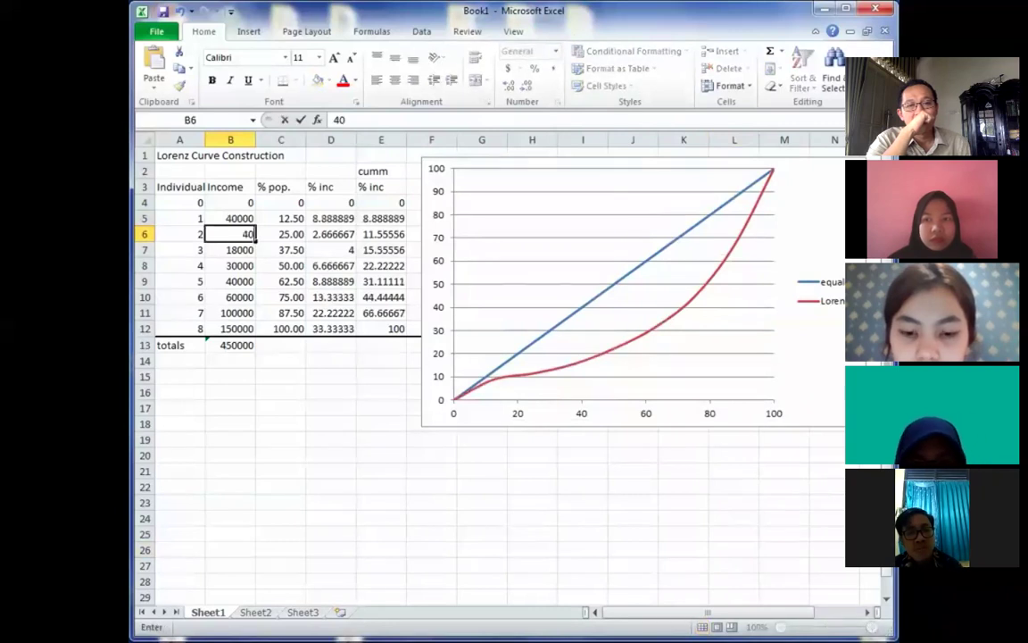
key("Return")
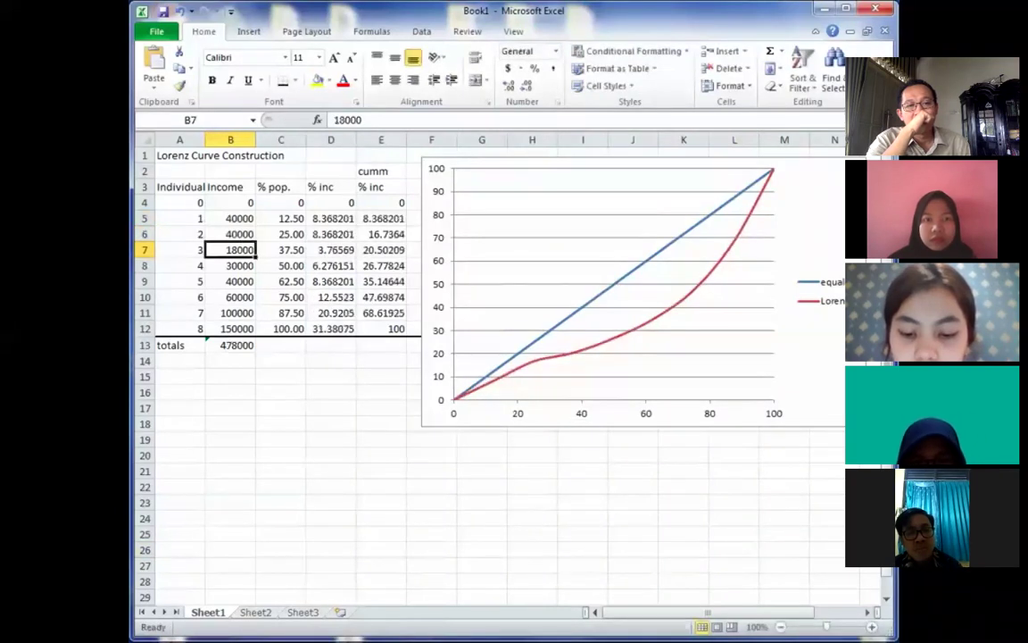
type("4")
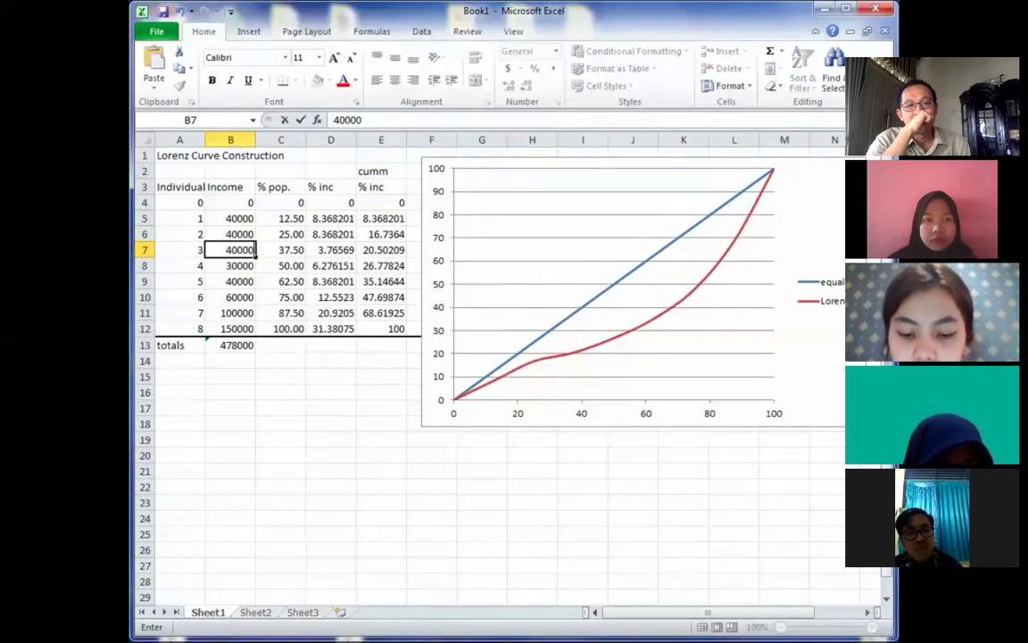
type("0000")
key("Return")
- Set the incomes of individuals 4 and 5 in B8:B9 to 50000 each
type("50000")
key("Return")
type("5")
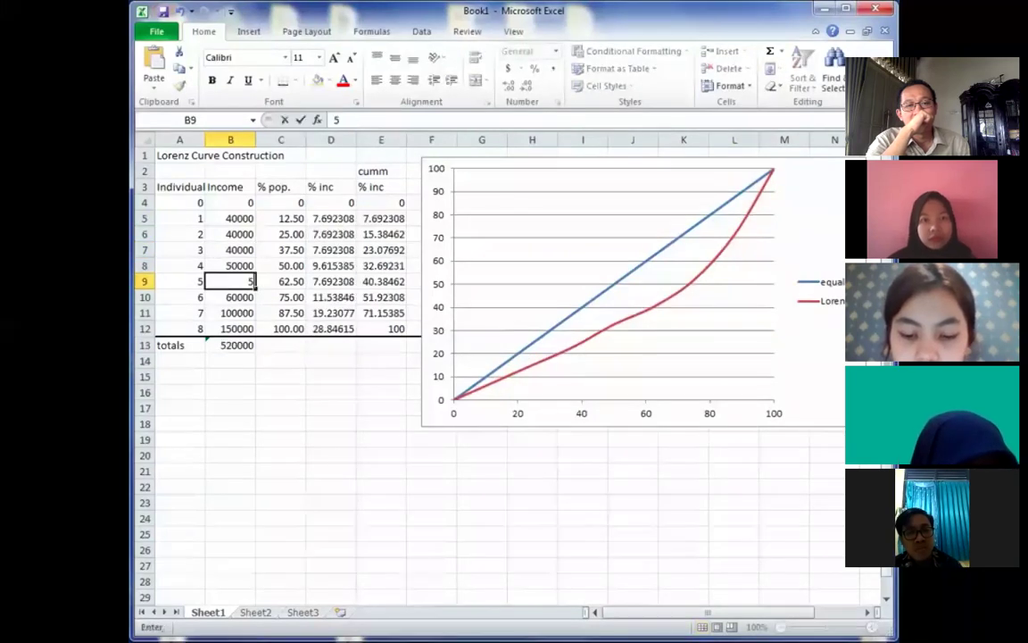
type("0000")
key("Return")
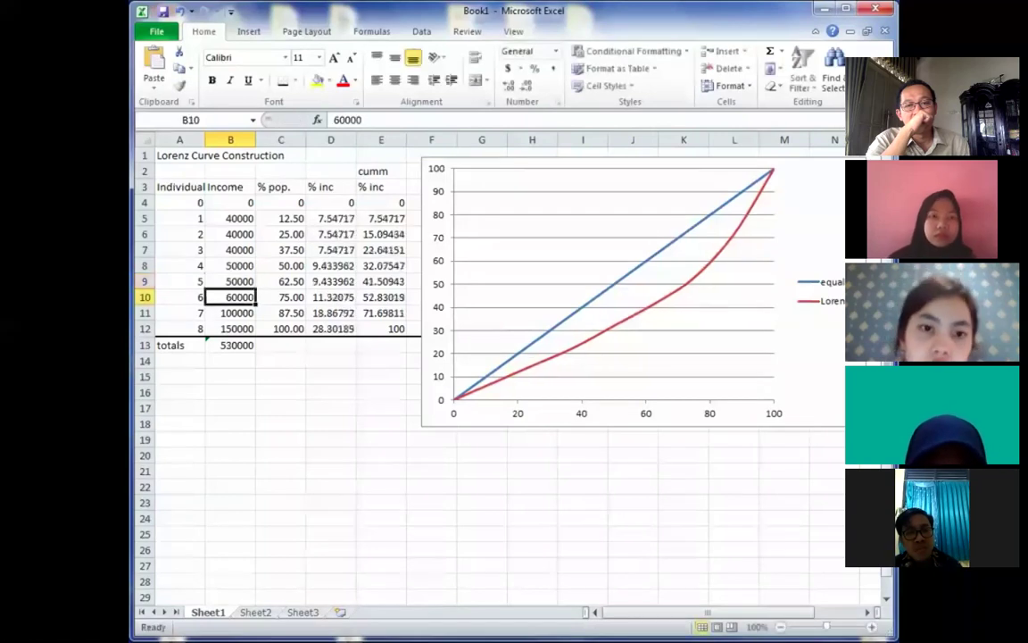
- Set the incomes of individuals 6 to 8 in B10:B12 to 60000 each
type("6000")
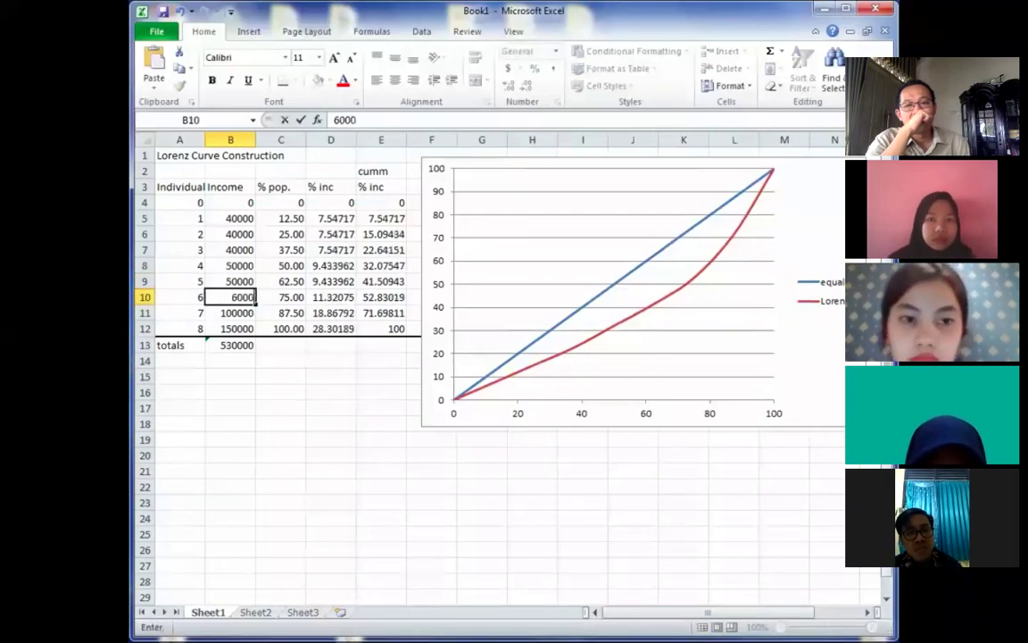
type("0")
key("Return")
type("60000")
key("Return")
type("6")
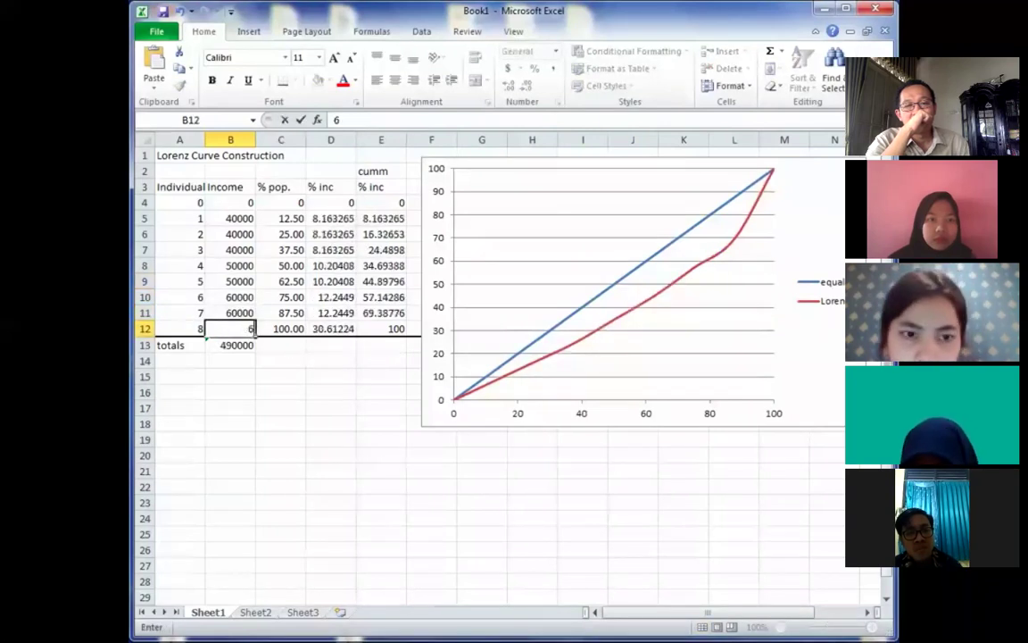
key("Return")
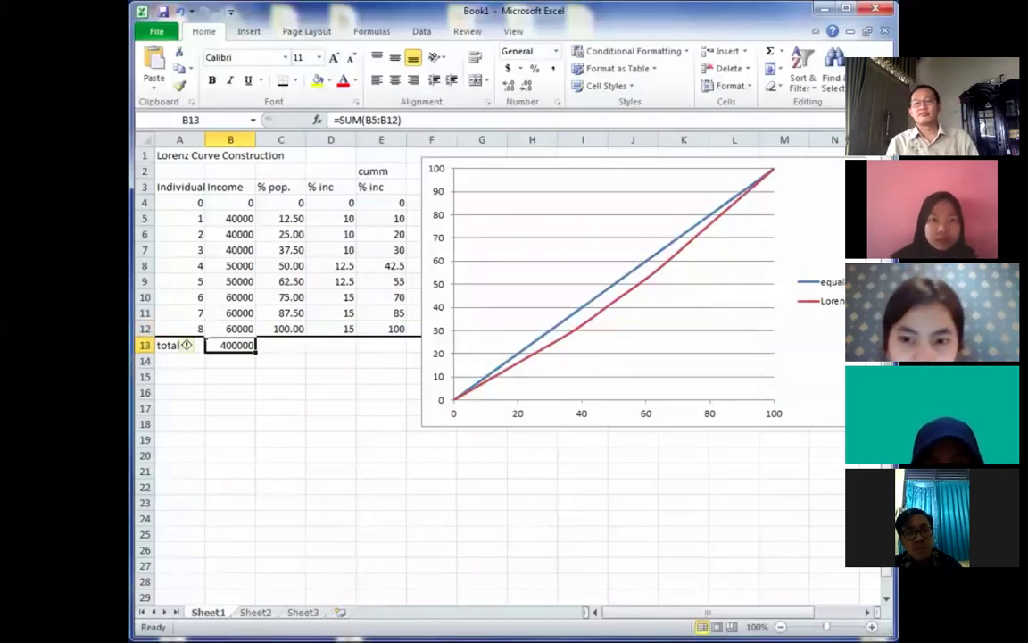
- Raise the income of individual 8 in B12 to 600000 to make the distribution more unequal
left_click(230, 328)
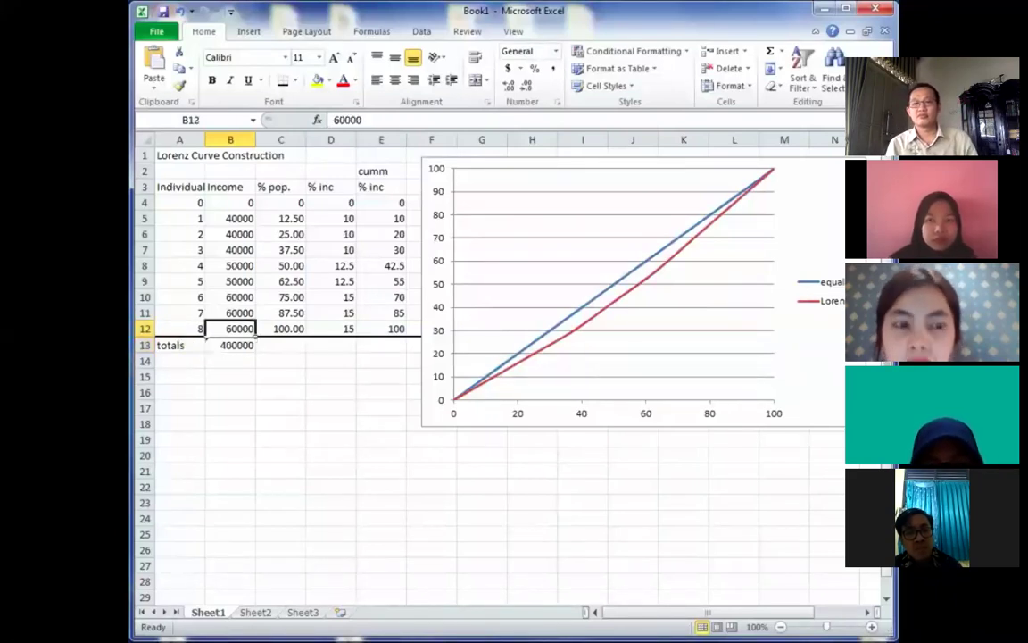
type("600")
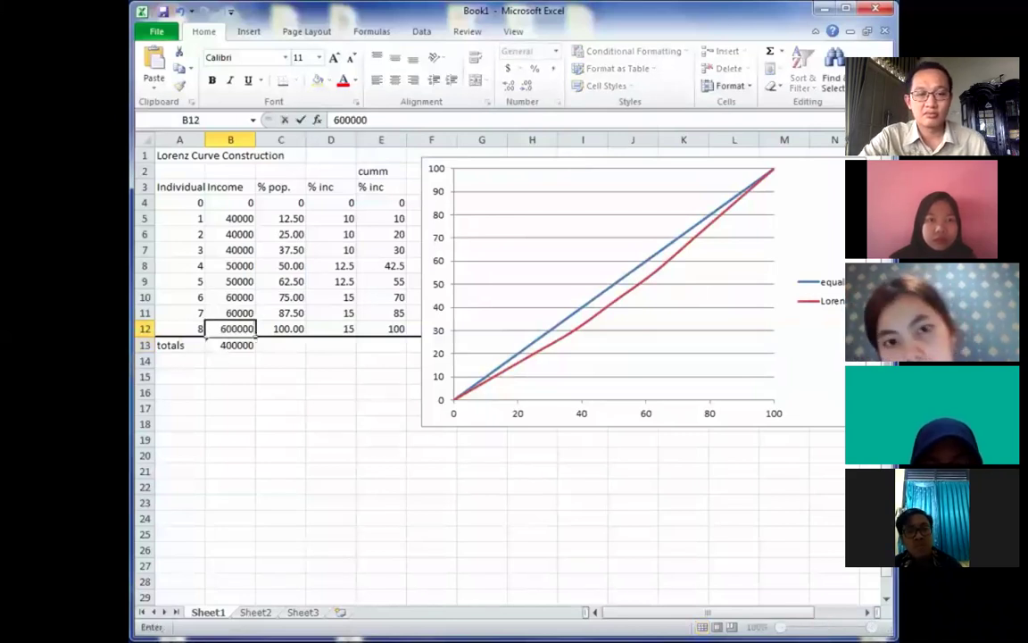
type("000")
key("Return")
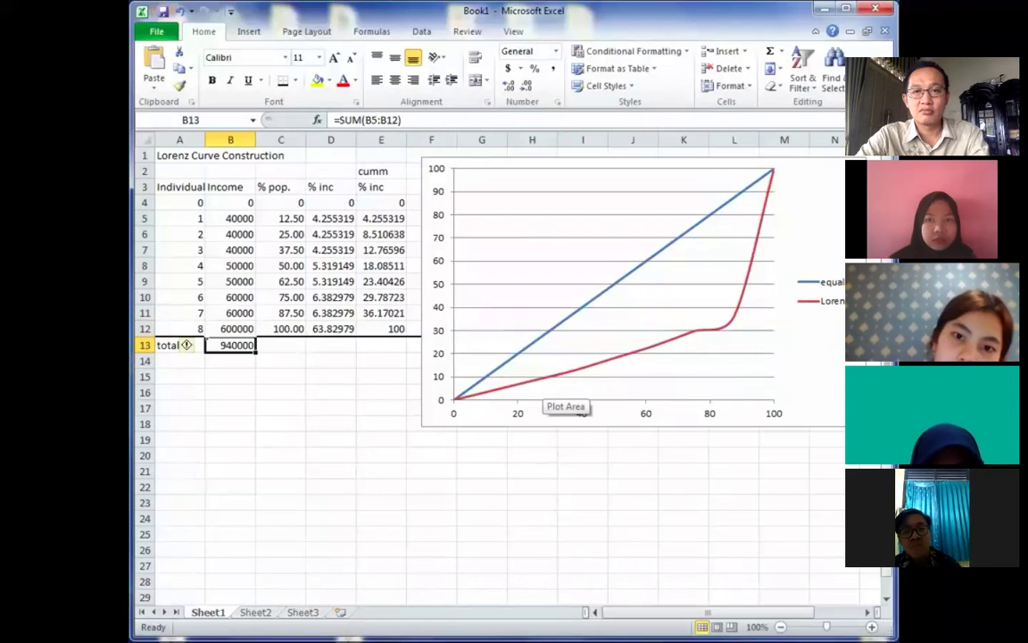
mouse_move(794, 278)
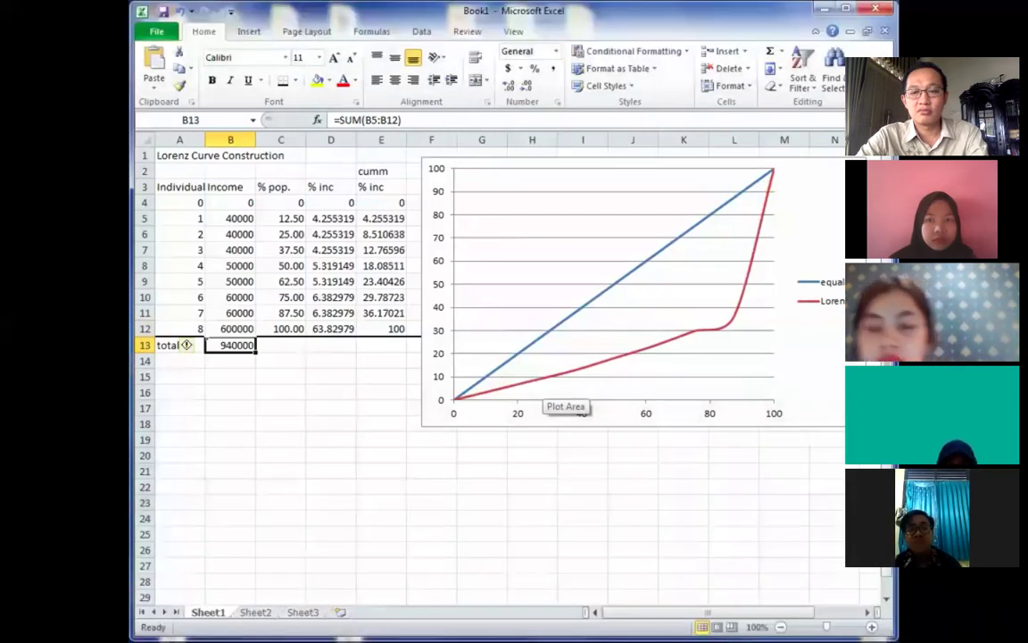
- Leave the full-screen video and close the Chrome window to return to the PowerPoint "Video" slide with nothing selected
mouse_move(988, 608)
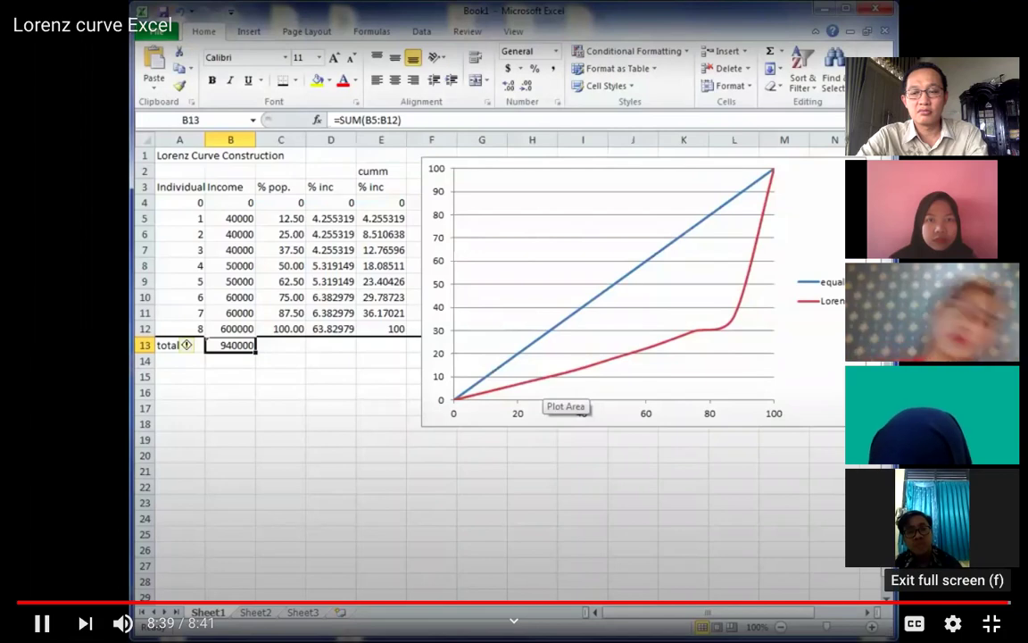
left_click(991, 623)
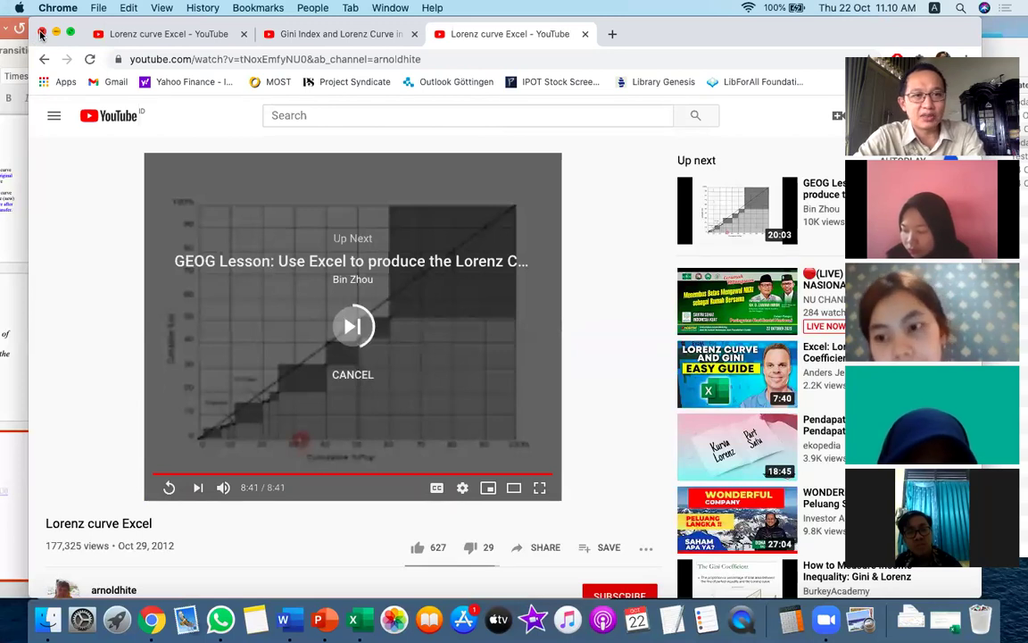
left_click(40, 34)
left_click(194, 316)
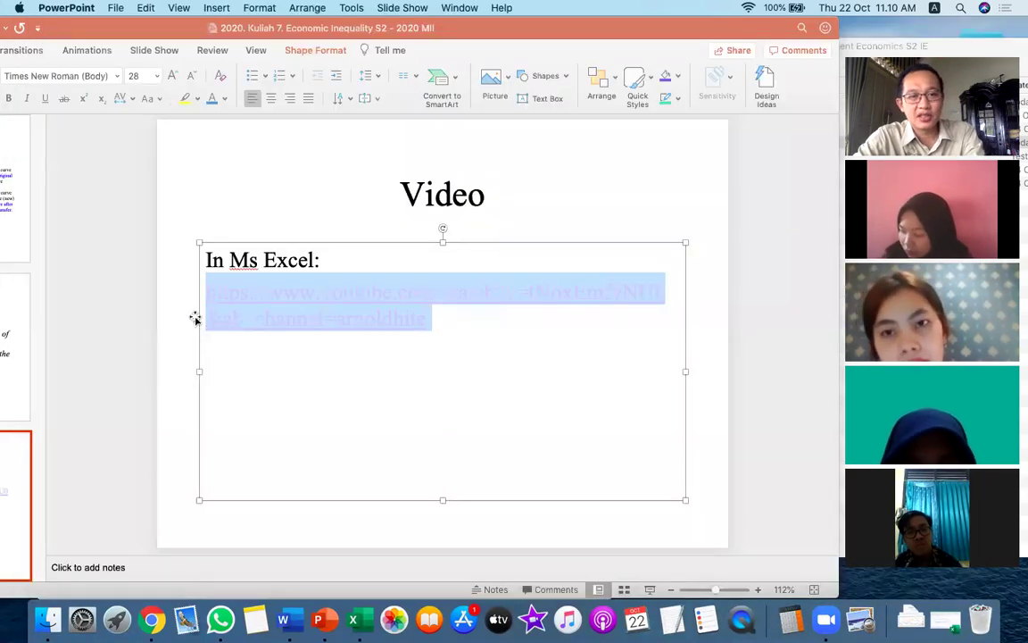
left_click(130, 321)
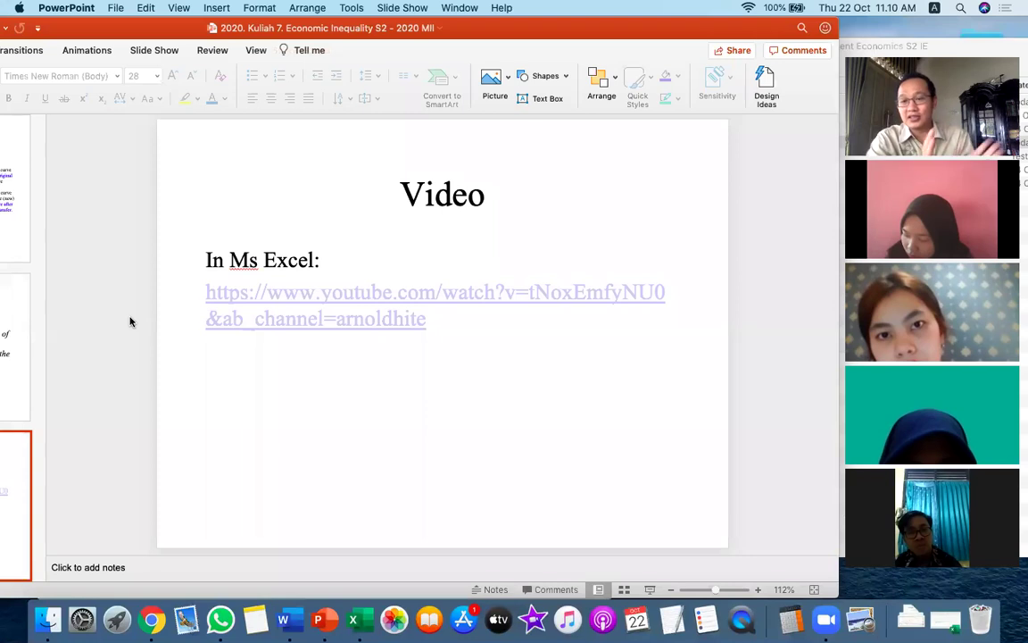